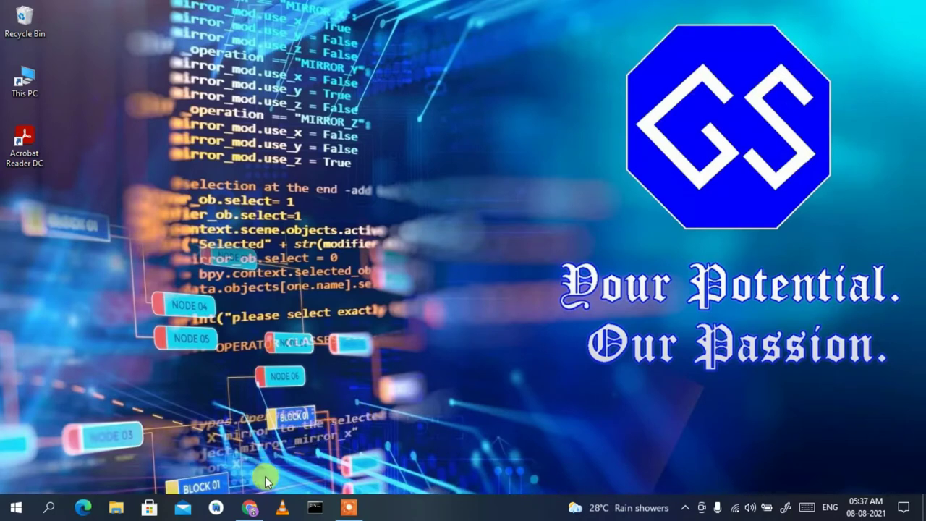
In Chrome, search 'firefox download', open mozilla.org's Firefox page and start the installer download
{"action": "left_click", "coordinate": [255, 511]}
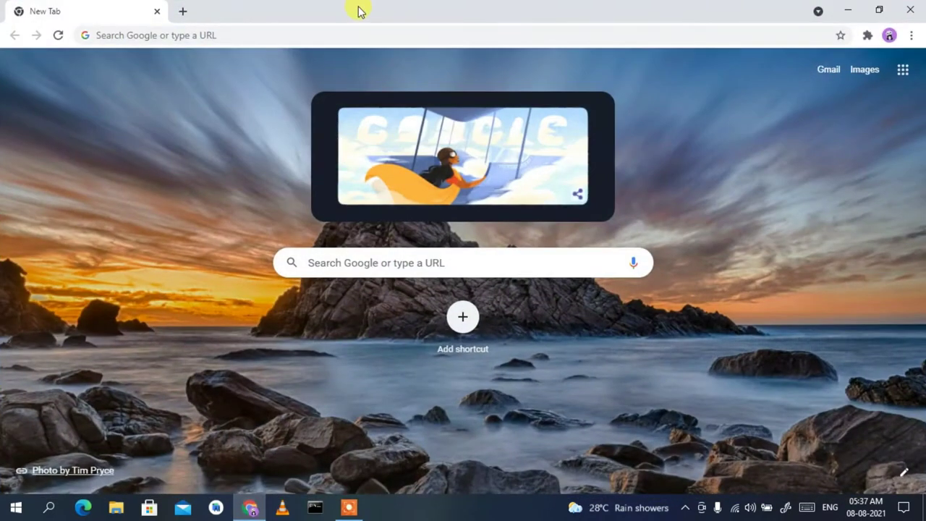
{"action": "left_click", "coordinate": [350, 29]}
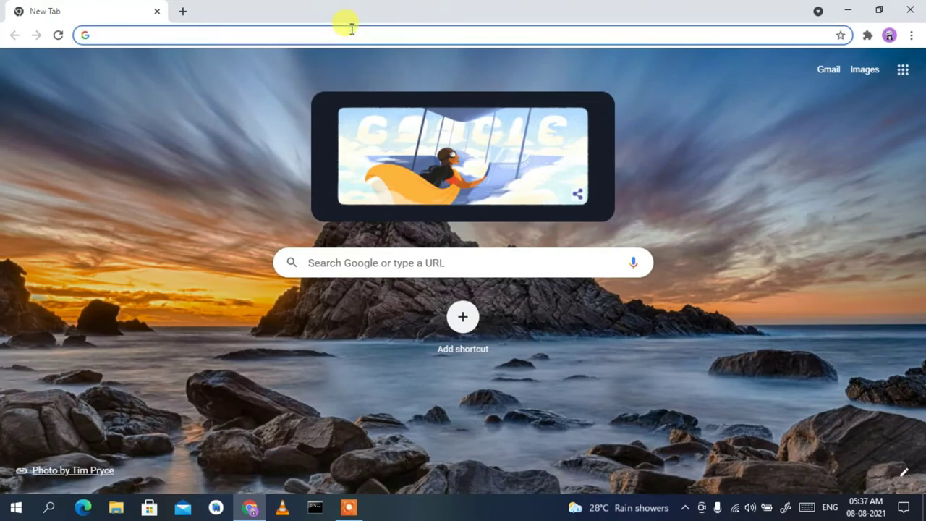
{"action": "type", "text": "fireb"}
{"action": "key", "text": "BackSpace"}
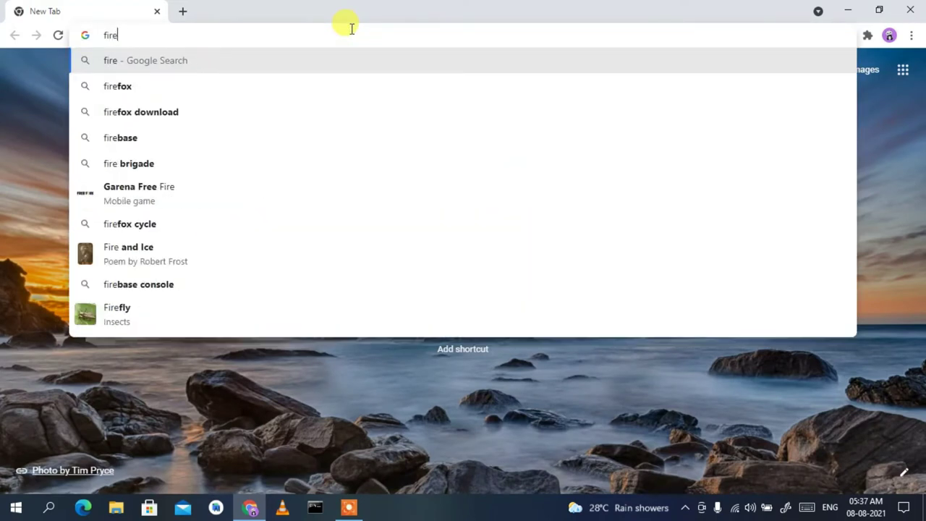
{"action": "type", "text": "fox"}
{"action": "key", "text": "Down"}
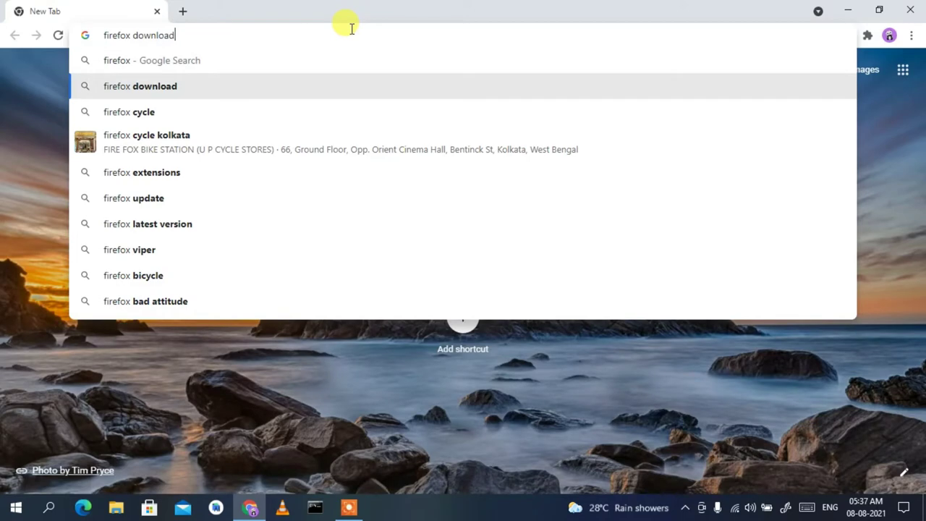
{"action": "key", "text": "Return"}
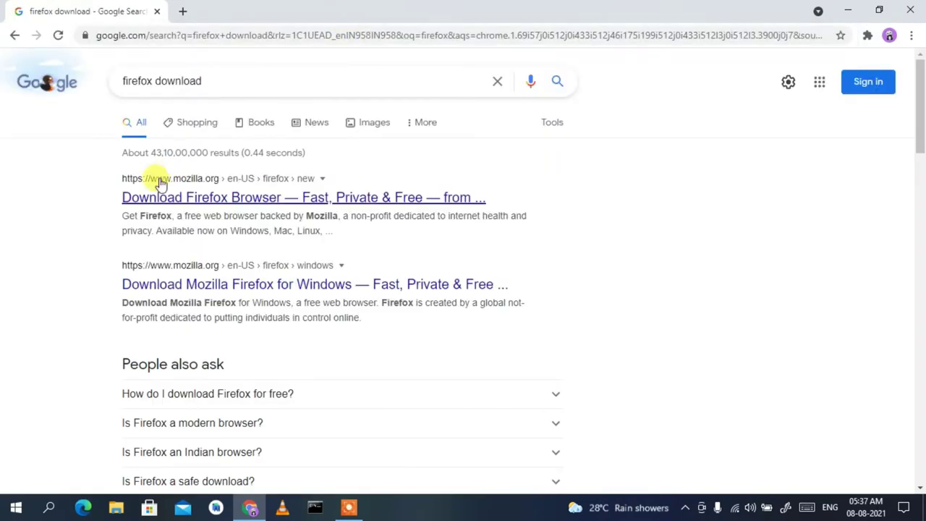
{"action": "left_click", "coordinate": [215, 198]}
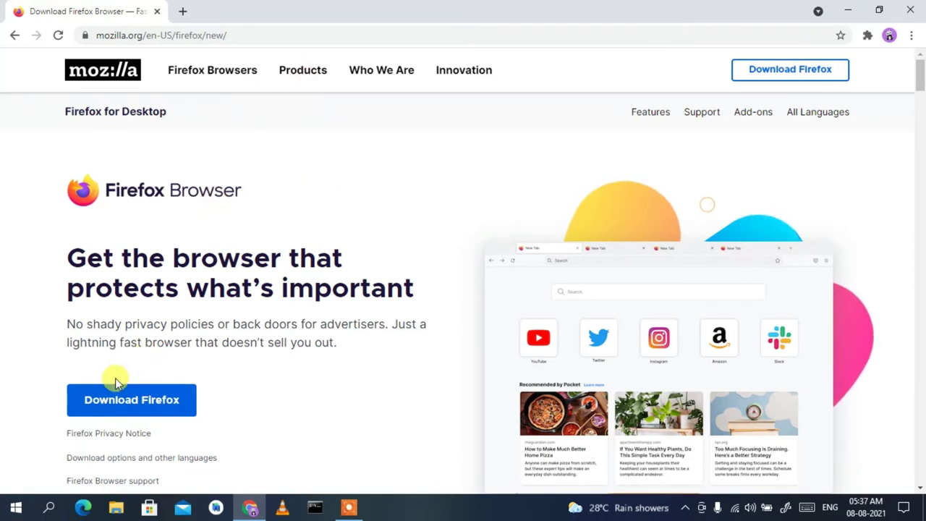
{"action": "left_click", "coordinate": [149, 411]}
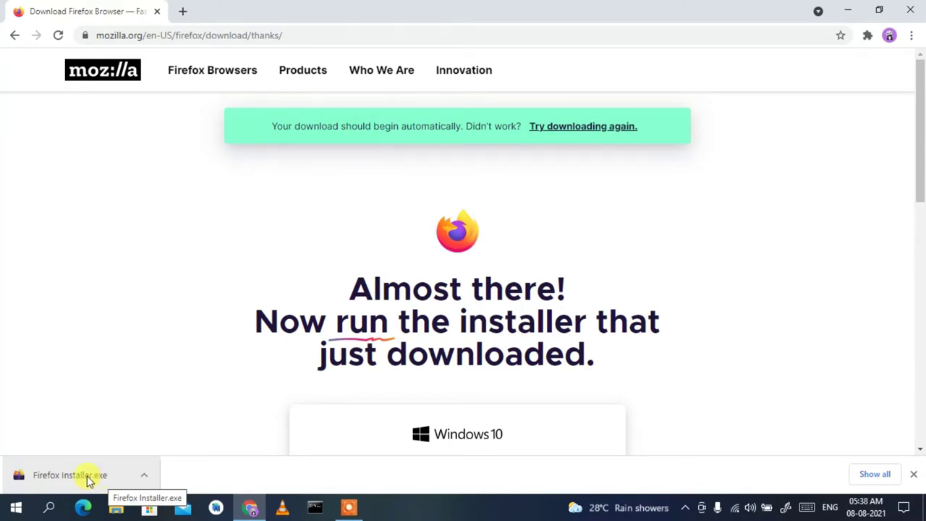
Run the downloaded Firefox Installer.exe and grant it administrator permission
{"action": "left_click", "coordinate": [88, 480]}
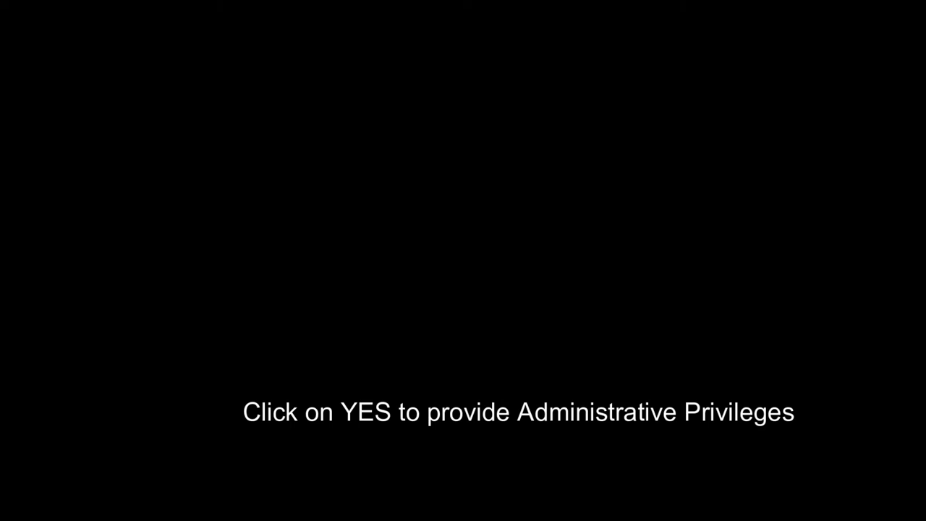
{"action": "left_click", "coordinate": [393, 341]}
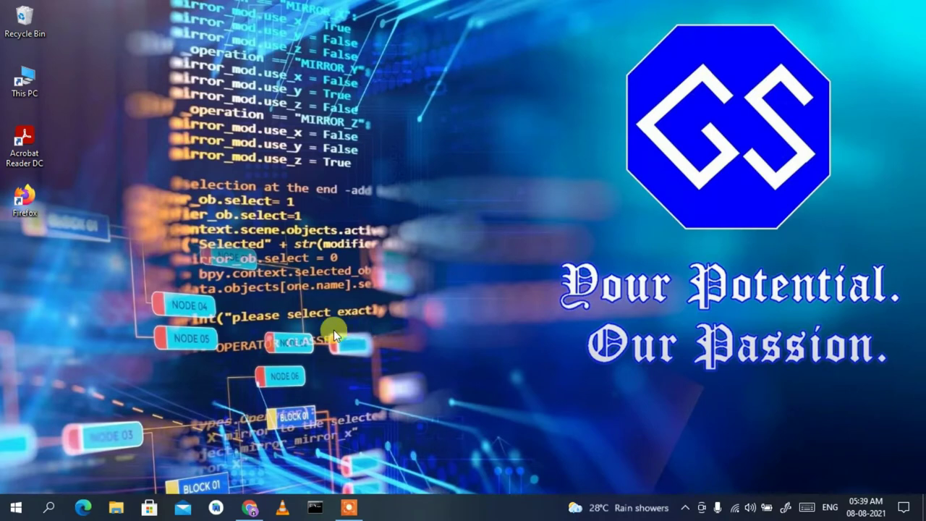
Launch Firefox from the desktop, pin it to the taskbar, and decline default-browser and Chrome import
{"action": "double_click", "coordinate": [29, 199]}
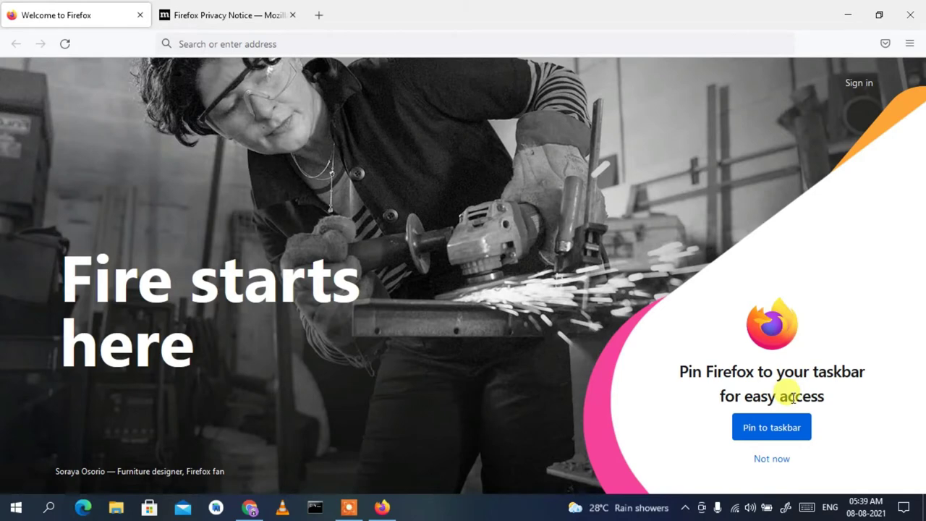
{"action": "left_click", "coordinate": [769, 429]}
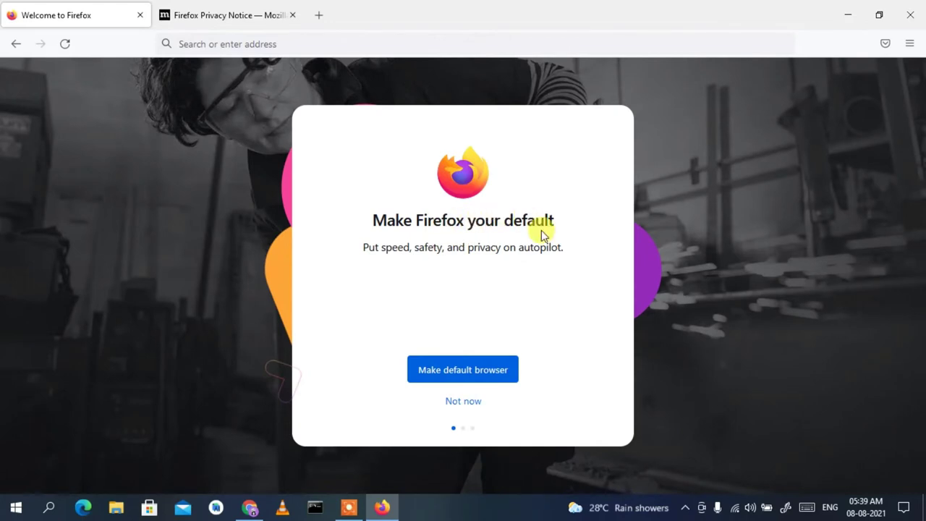
{"action": "left_click", "coordinate": [462, 402]}
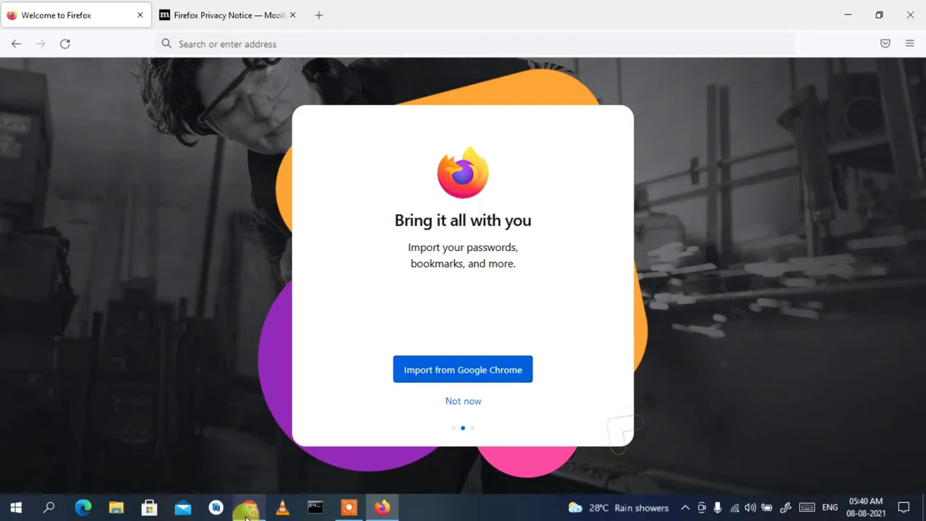
{"action": "mouse_move", "coordinate": [248, 509]}
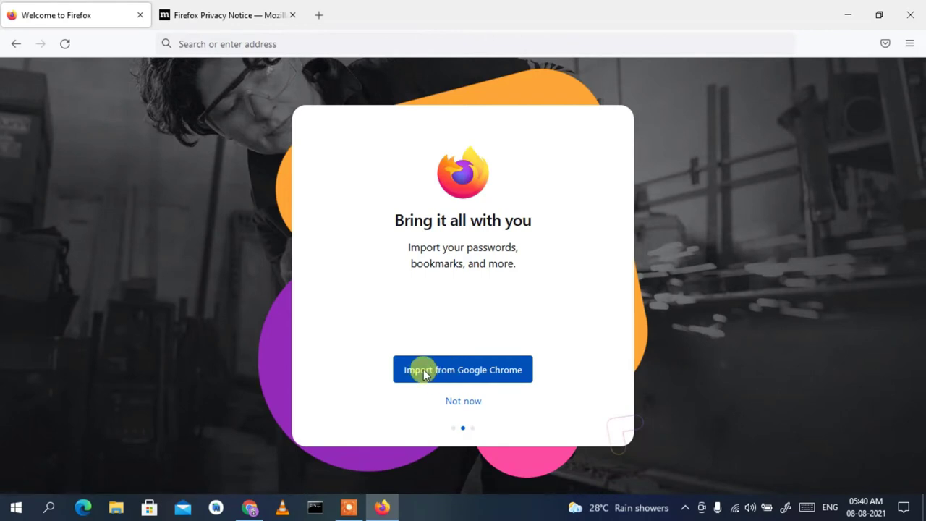
{"action": "left_click", "coordinate": [463, 401]}
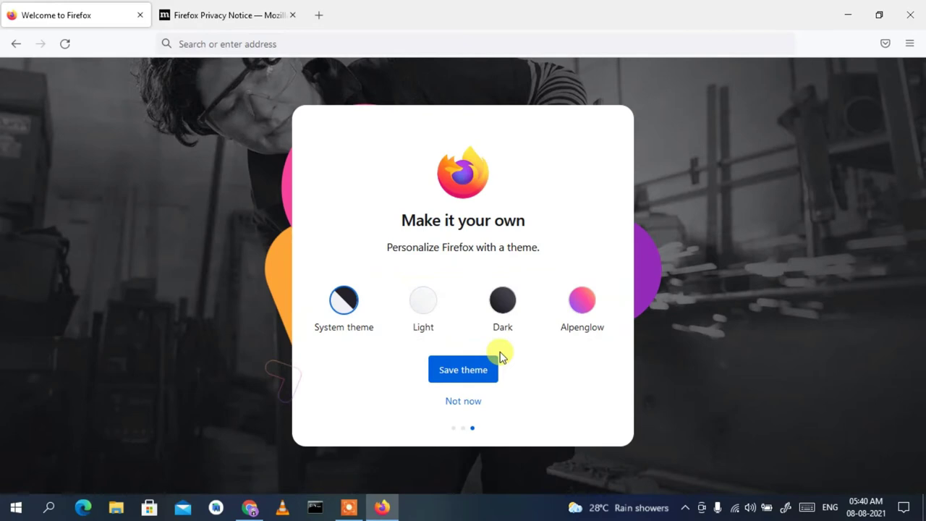
Choose and save the Alpenglow theme, then switch to the Firefox Privacy Notice tab
{"action": "left_click", "coordinate": [582, 301]}
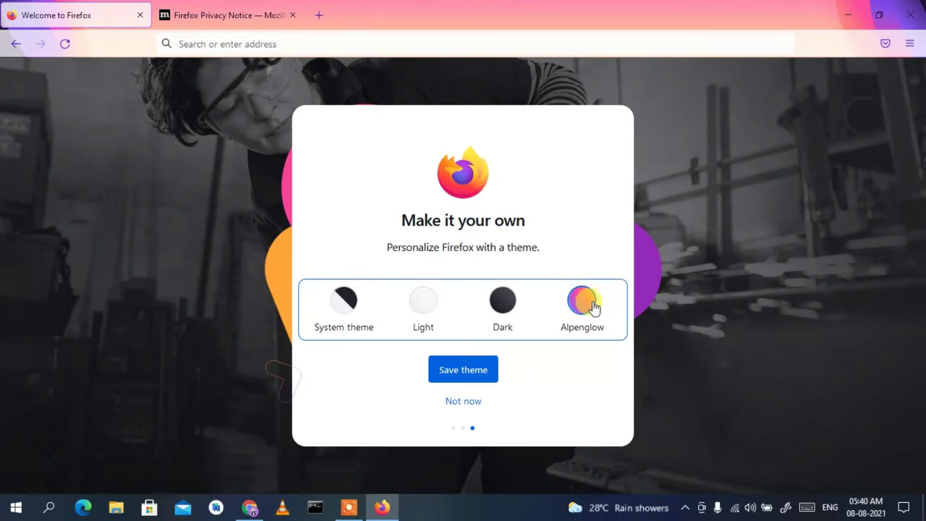
{"action": "left_click", "coordinate": [455, 373]}
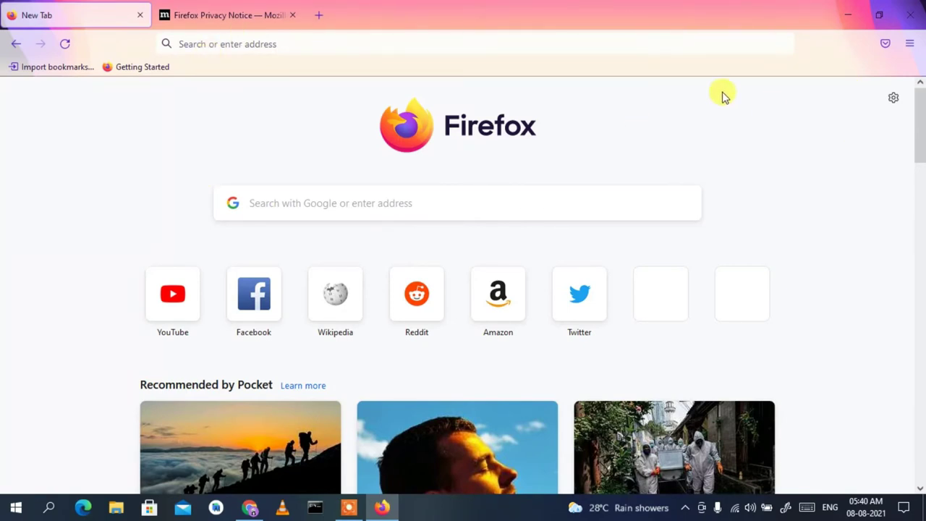
{"action": "left_click", "coordinate": [214, 21]}
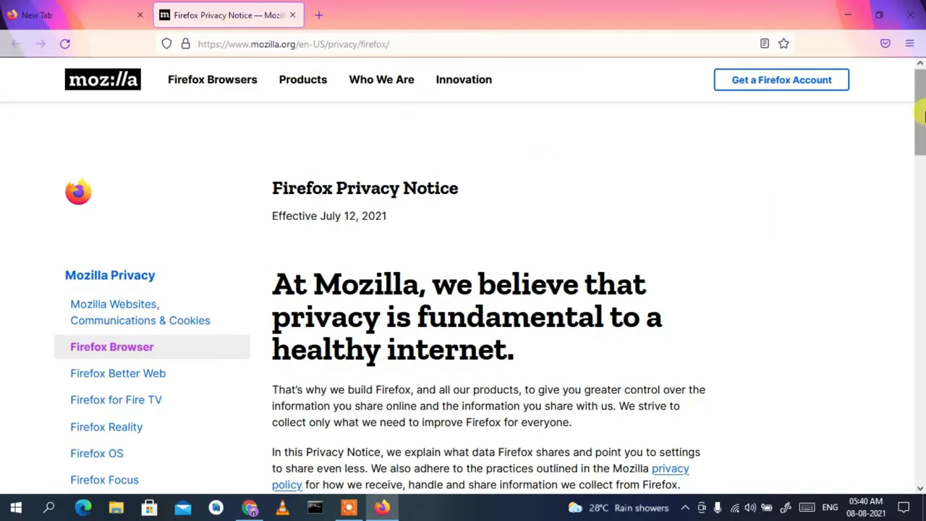
{"action": "left_click_drag", "start_coordinate": [919, 142], "coordinate": [921, 334]}
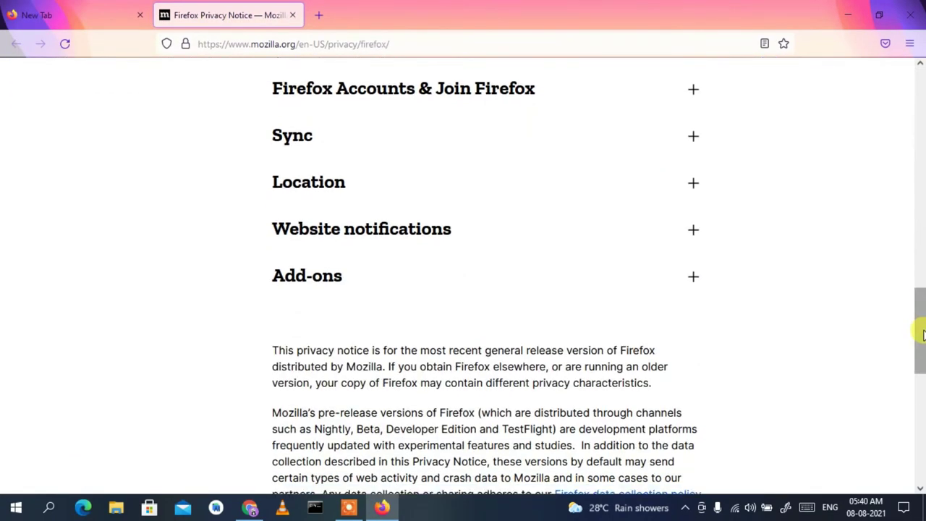
{"action": "left_click", "coordinate": [325, 18]}
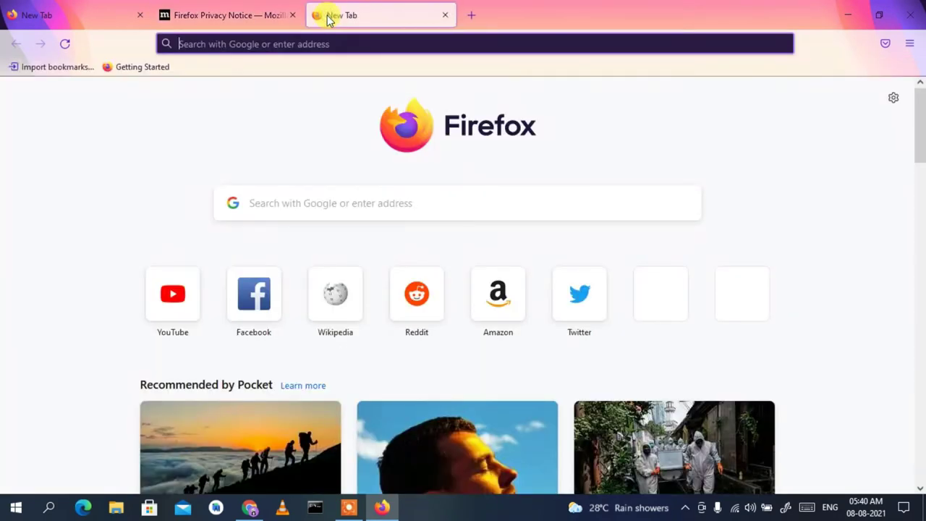
{"action": "left_click", "coordinate": [139, 16]}
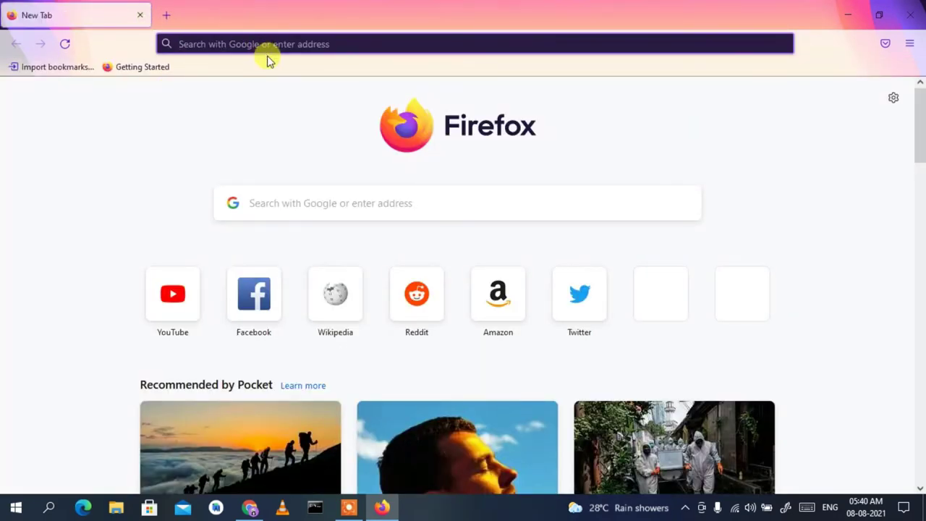
{"action": "left_click", "coordinate": [282, 38]}
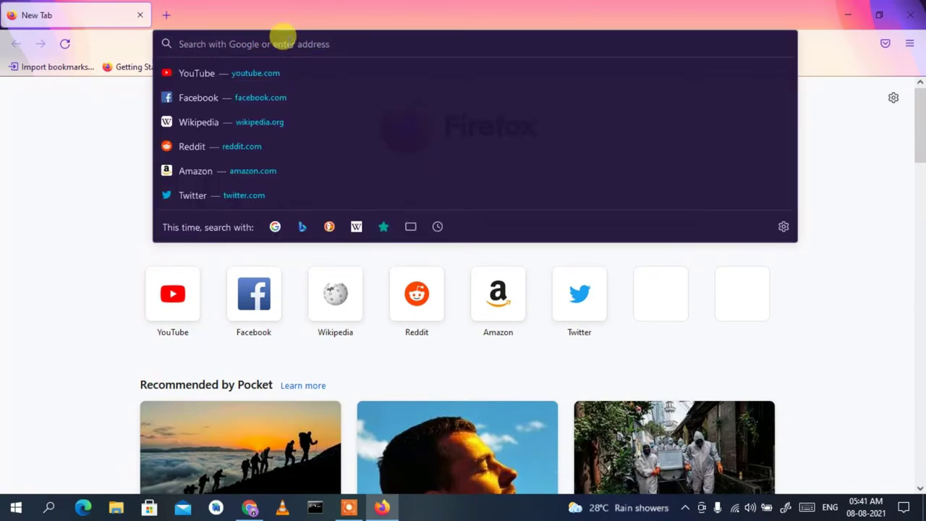
{"action": "type", "text": "www."}
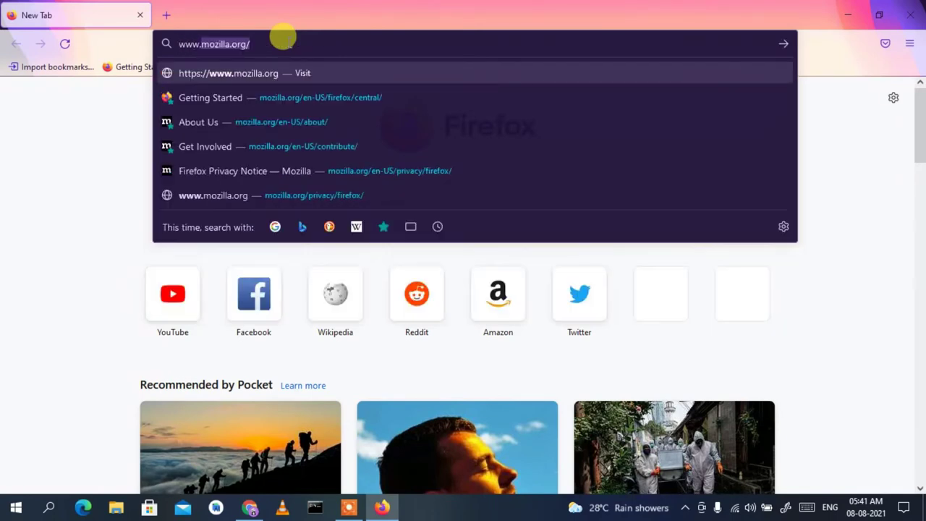
{"action": "type", "text": "geekyscrip"}
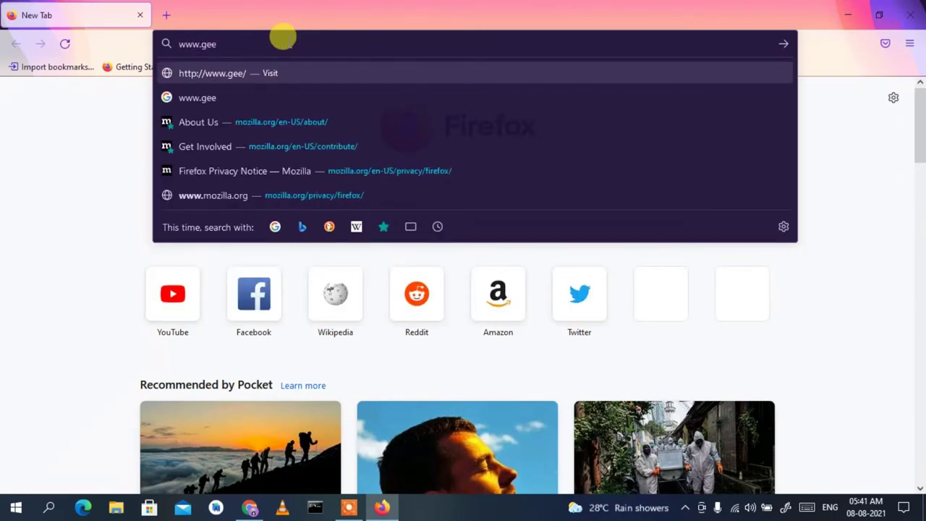
{"action": "type", "text": "t.com"}
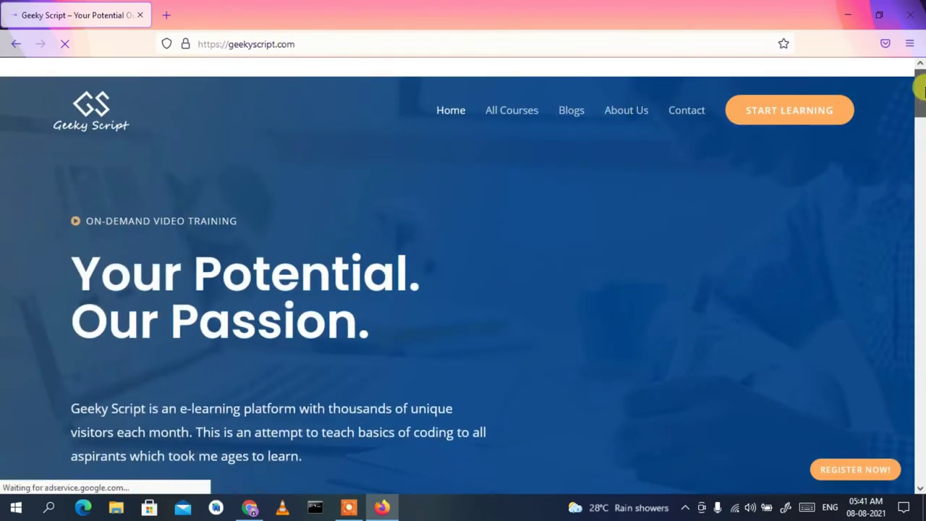
Save the Geeky Script page to the Bookmarks Toolbar under its suggested name, then open a new tab
{"action": "left_click_drag", "start_coordinate": [921, 90], "coordinate": [920, 64]}
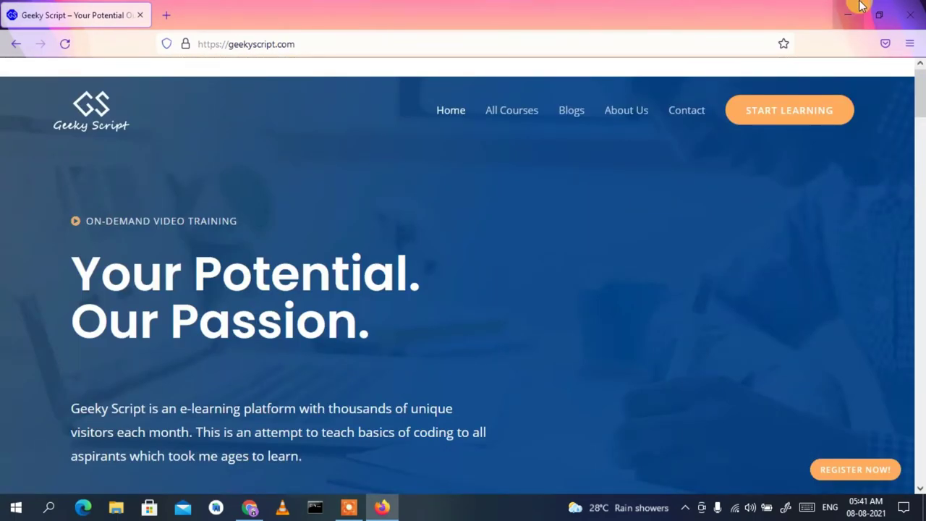
{"action": "left_click", "coordinate": [784, 47]}
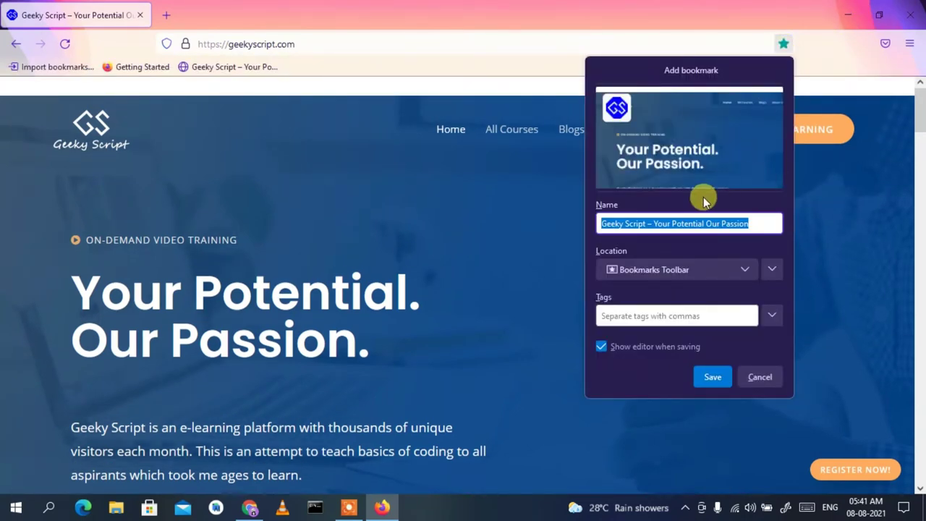
{"action": "left_click", "coordinate": [758, 224]}
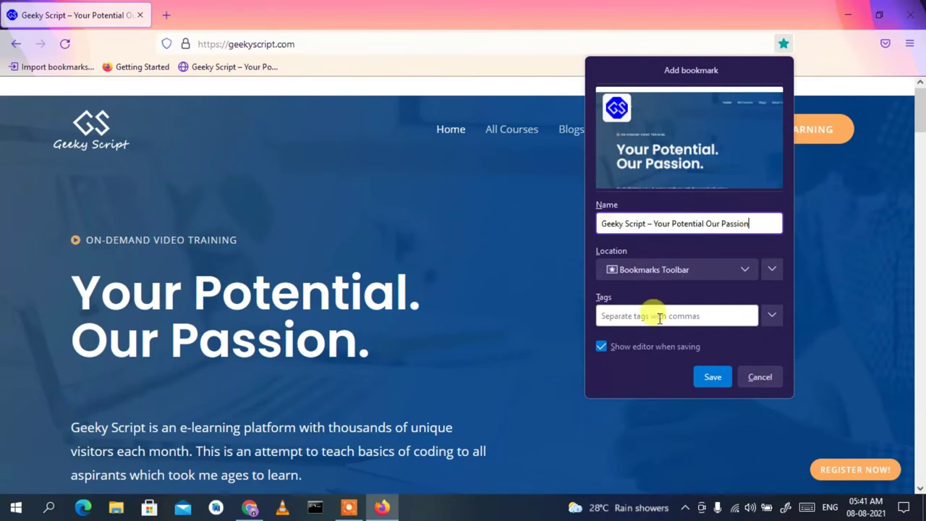
{"action": "left_click", "coordinate": [709, 377]}
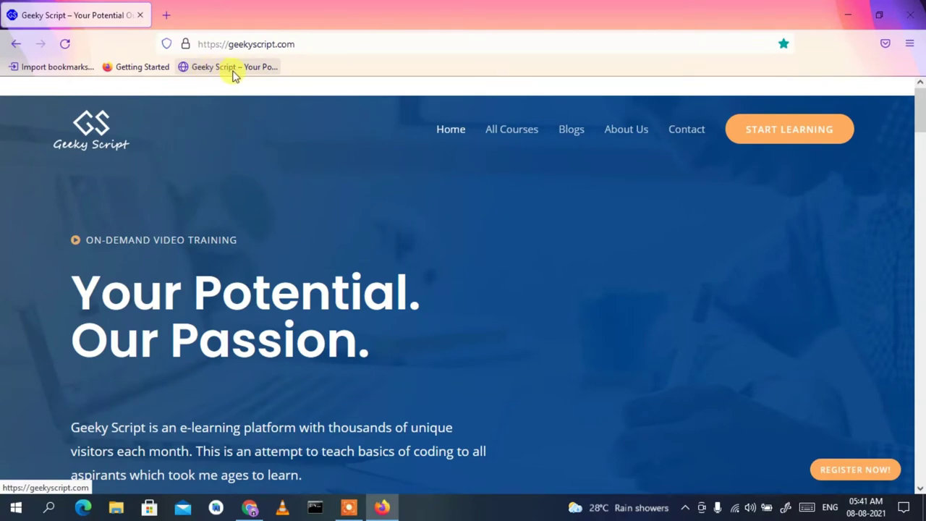
{"action": "left_click", "coordinate": [166, 16]}
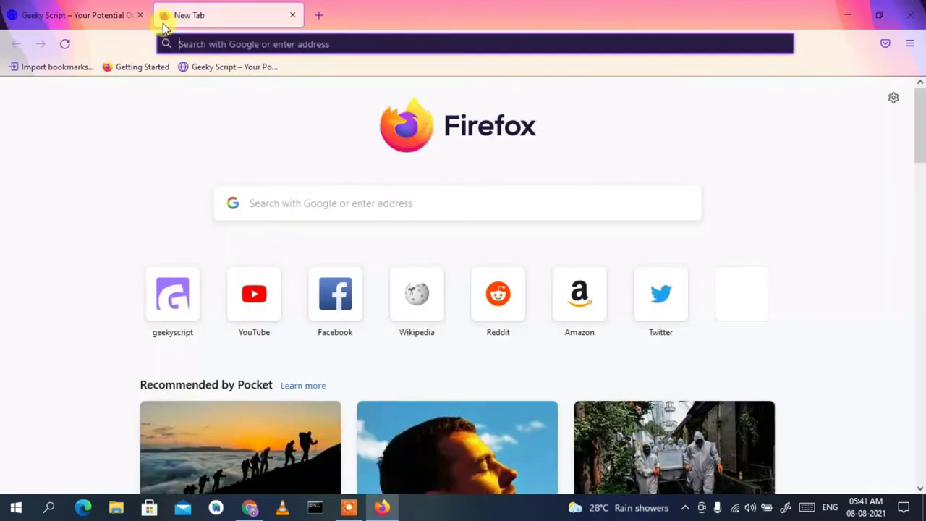
Load the Geeky Script bookmark from the toolbar in this tab, then open another blank tab
{"action": "left_click", "coordinate": [234, 66]}
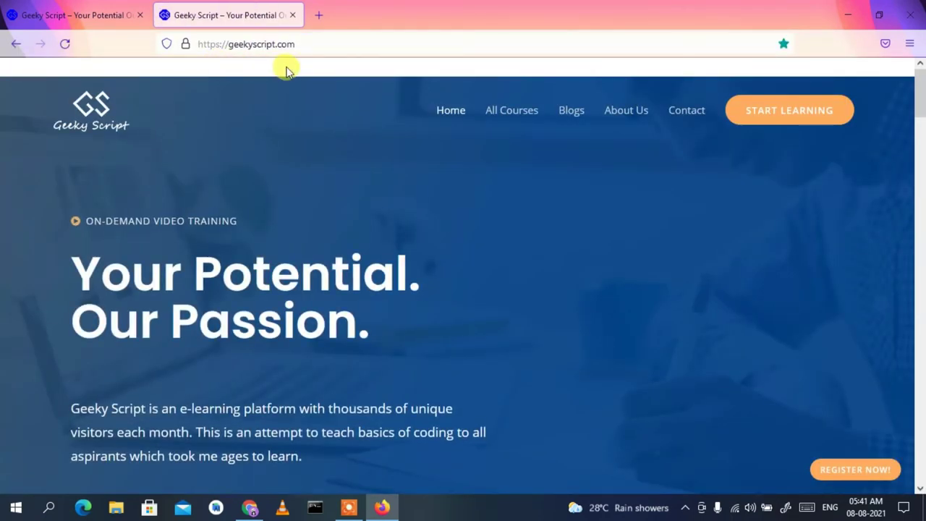
{"action": "left_click", "coordinate": [319, 15]}
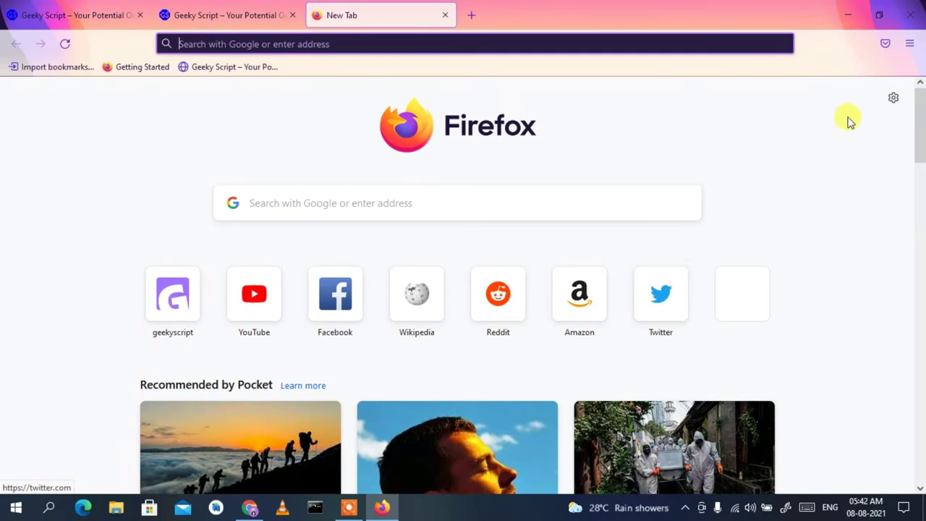
{"action": "left_click", "coordinate": [914, 48]}
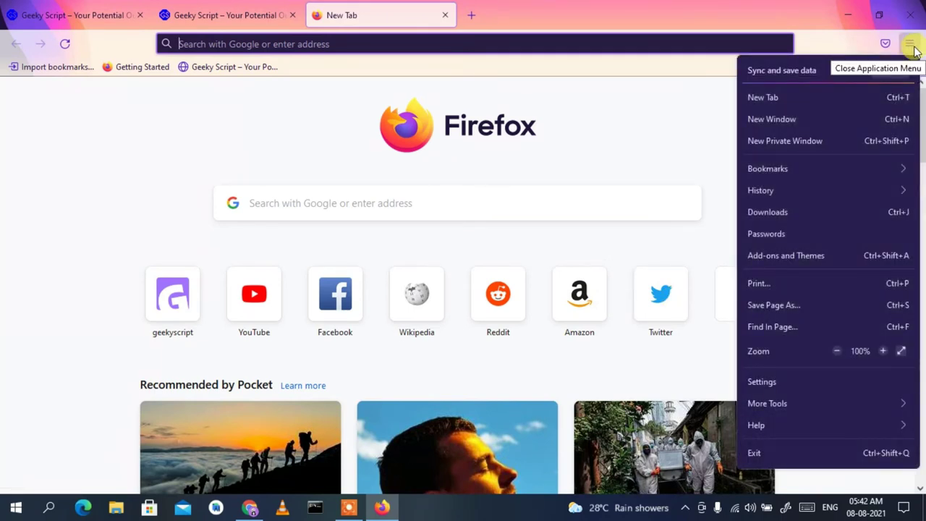
Zoom the page out to 80%, back in to 110%, then reset it to 100%
{"action": "left_click", "coordinate": [838, 350]}
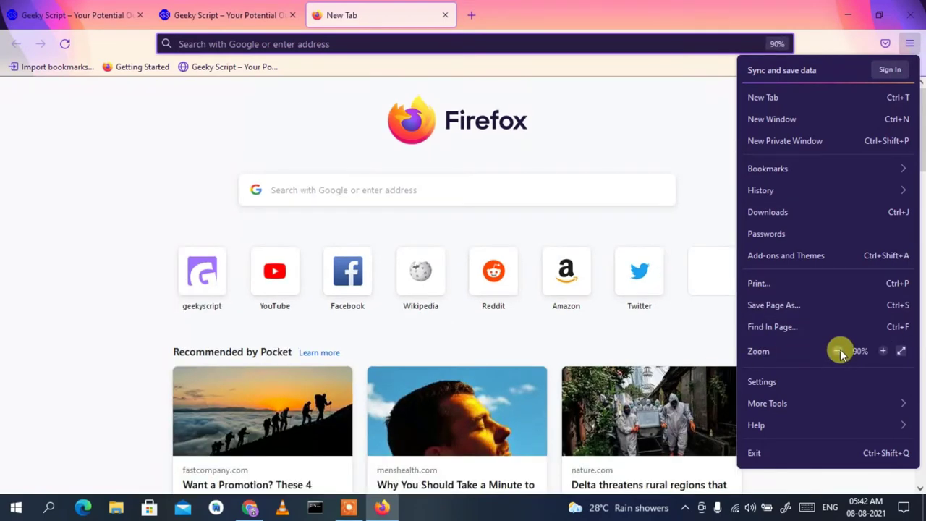
{"action": "left_click", "coordinate": [838, 351]}
{"action": "left_click", "coordinate": [882, 351]}
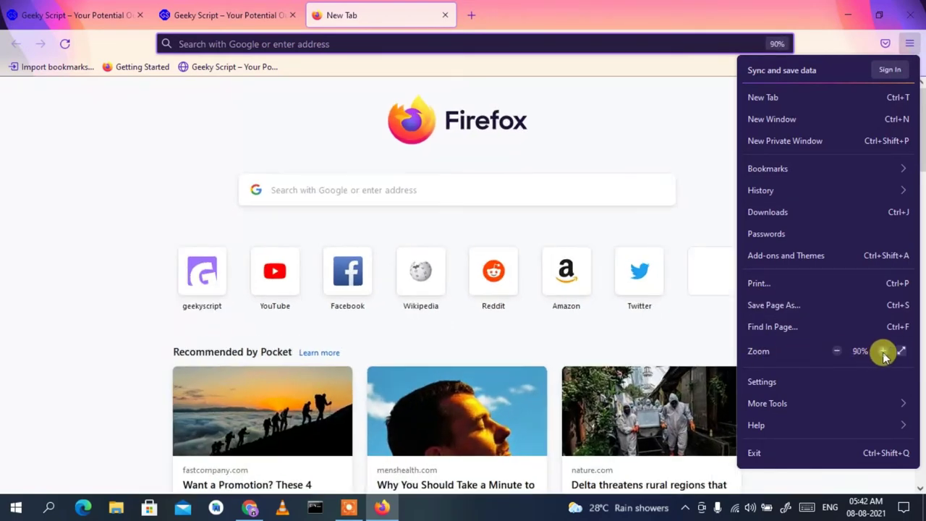
{"action": "left_click", "coordinate": [882, 351]}
{"action": "left_click", "coordinate": [882, 351]}
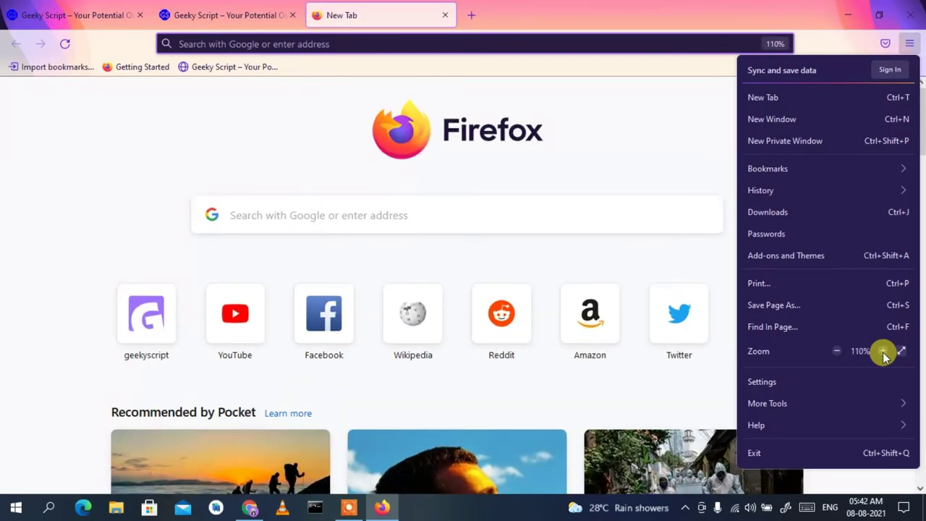
{"action": "left_click", "coordinate": [837, 351]}
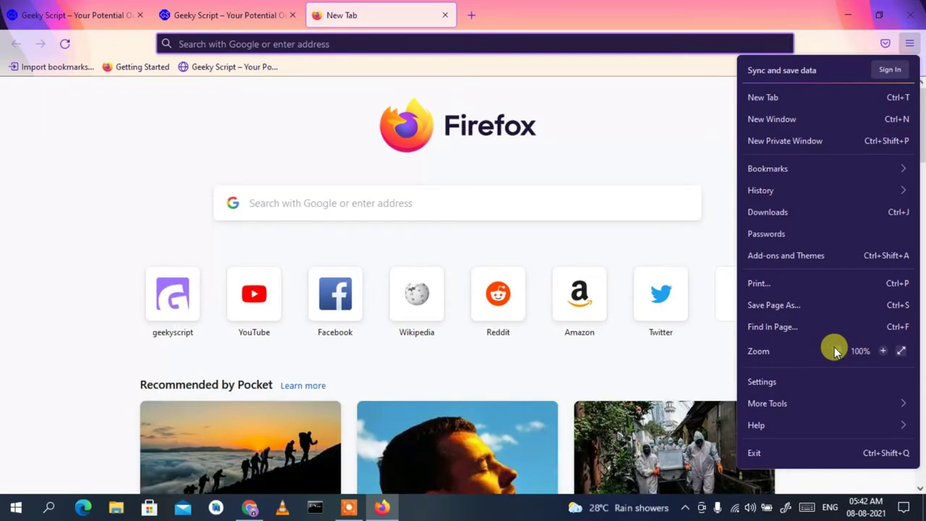
Switch Firefox to full screen, then exit back to a normal window
{"action": "left_click", "coordinate": [901, 351]}
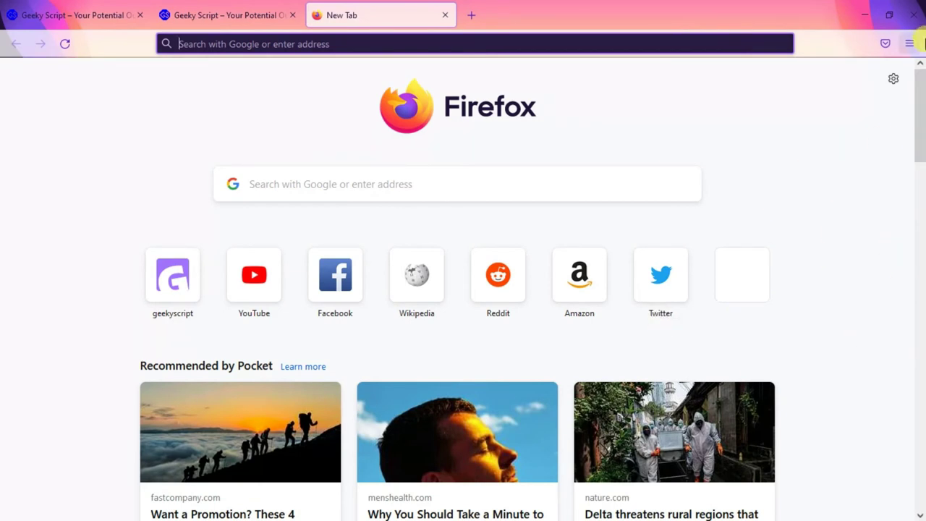
{"action": "left_click", "coordinate": [911, 43]}
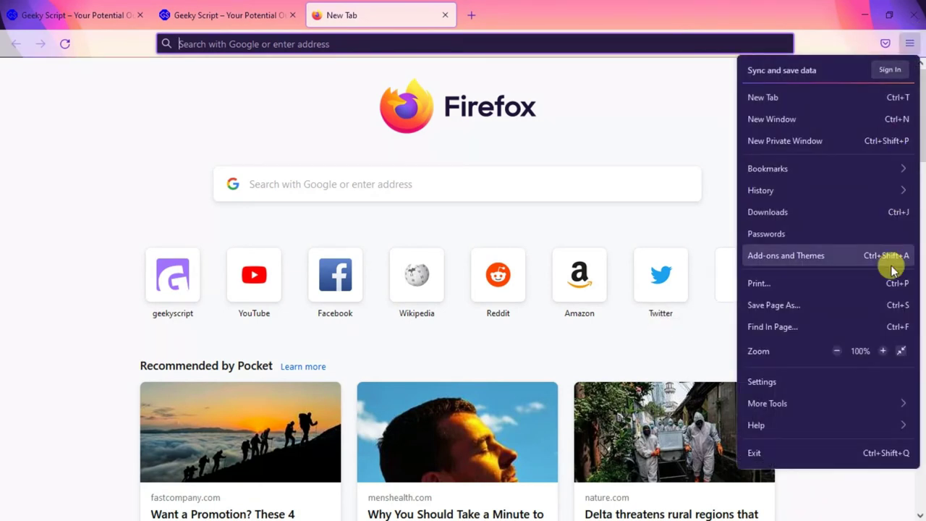
{"action": "left_click", "coordinate": [903, 352]}
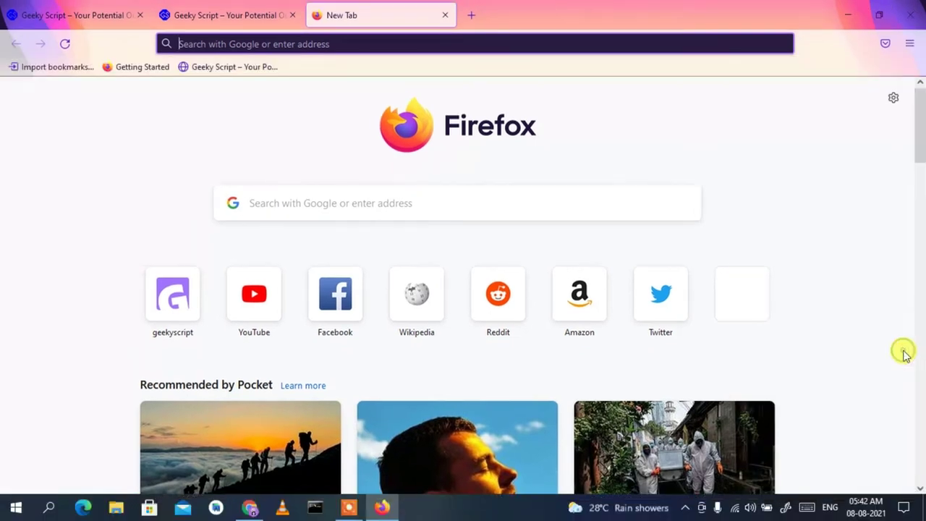
{"action": "left_click", "coordinate": [910, 44]}
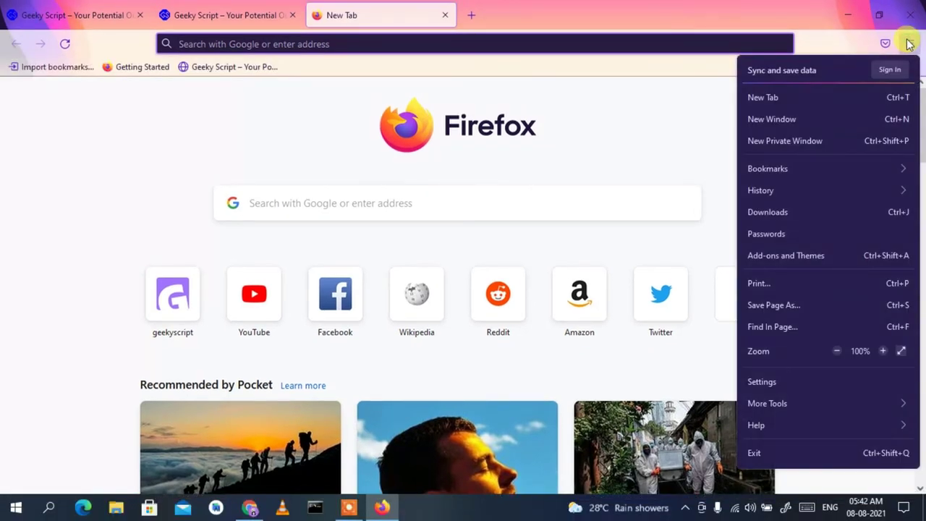
Browse the Add-ons Manager's Themes, Extensions and Plugins pages, then open a fresh new tab
{"action": "left_click", "coordinate": [805, 259]}
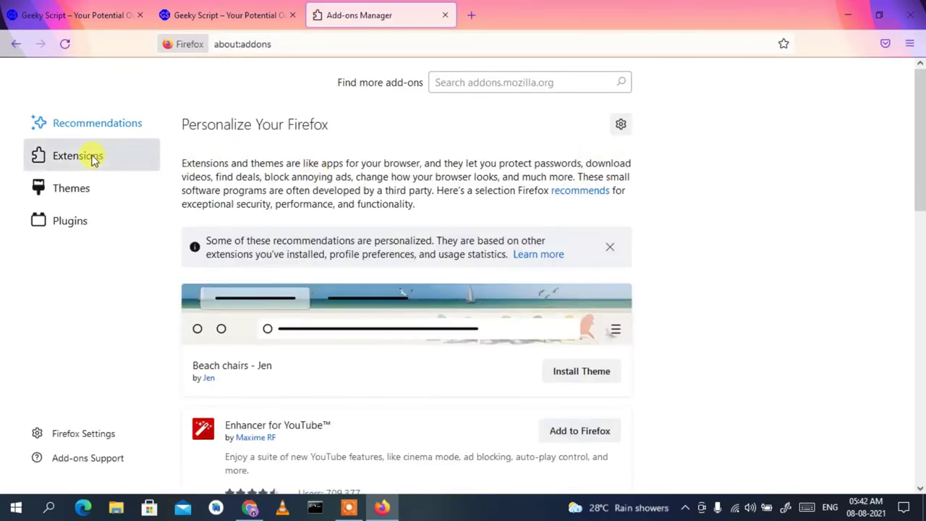
{"action": "left_click", "coordinate": [69, 185]}
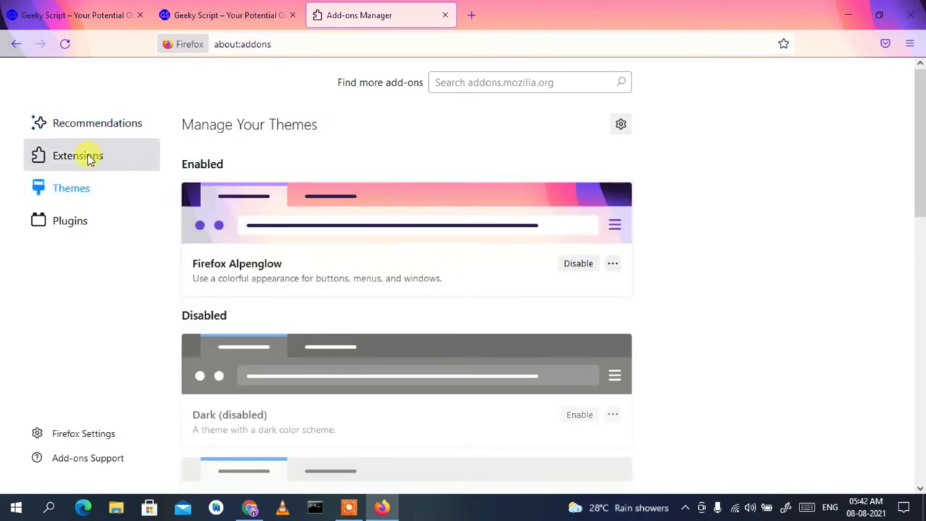
{"action": "left_click", "coordinate": [88, 159]}
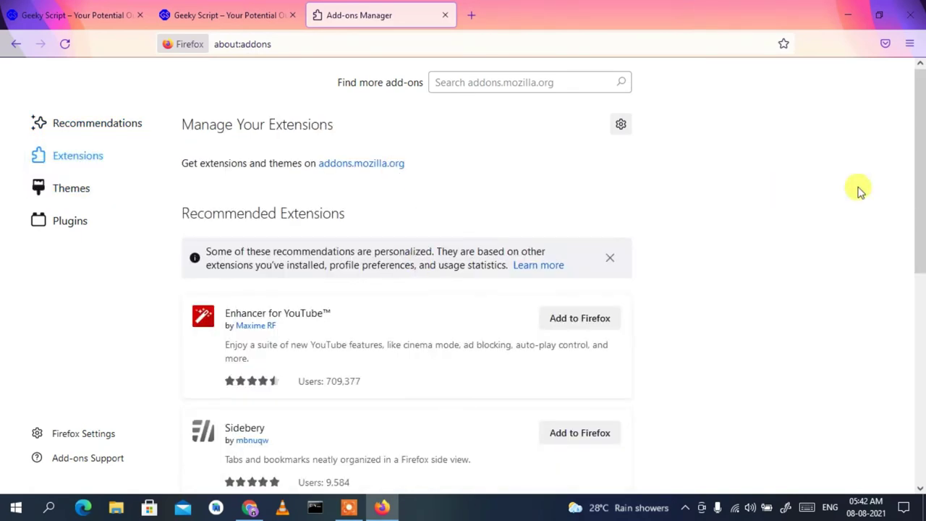
{"action": "mouse_move", "coordinate": [920, 141]}
{"action": "left_mouse_down"}
{"action": "mouse_move", "coordinate": [920, 343]}
{"action": "mouse_move", "coordinate": [920, 147]}
{"action": "left_mouse_up"}
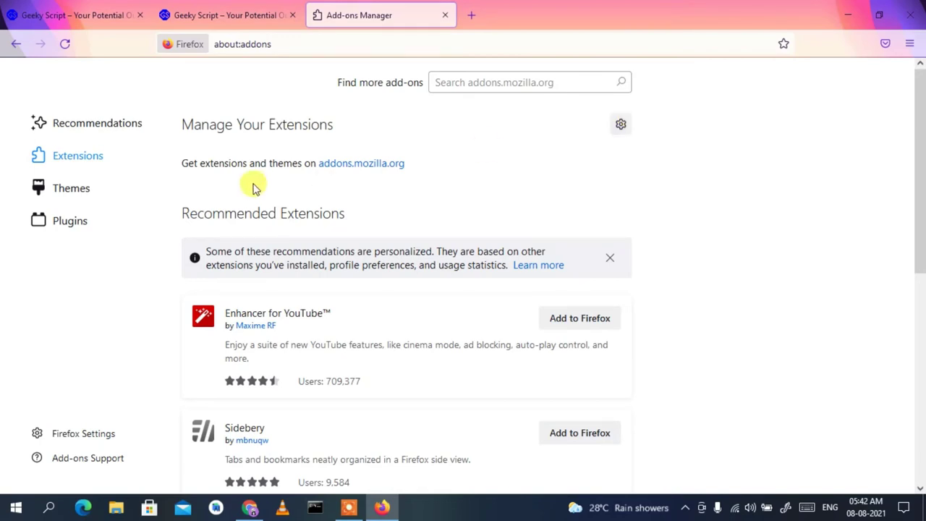
{"action": "left_click", "coordinate": [84, 220]}
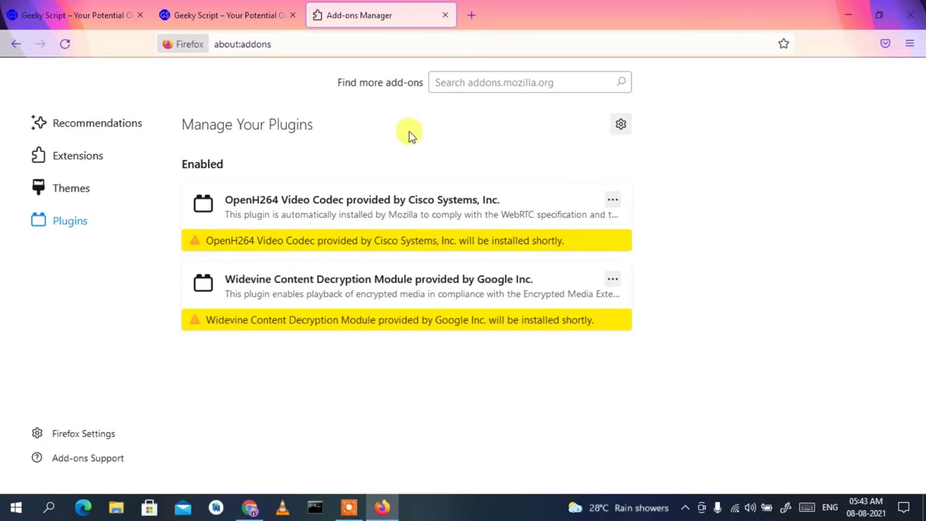
{"action": "left_click", "coordinate": [474, 14]}
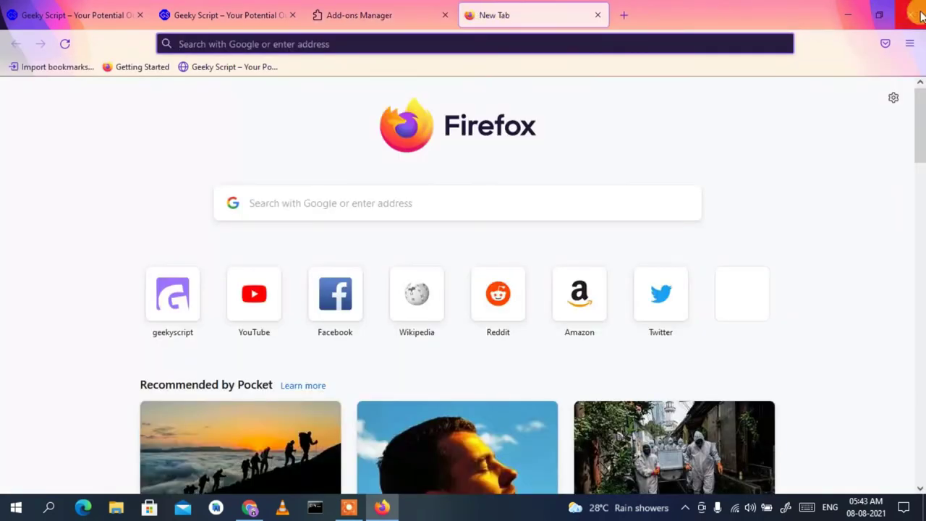
{"action": "left_click", "coordinate": [910, 44]}
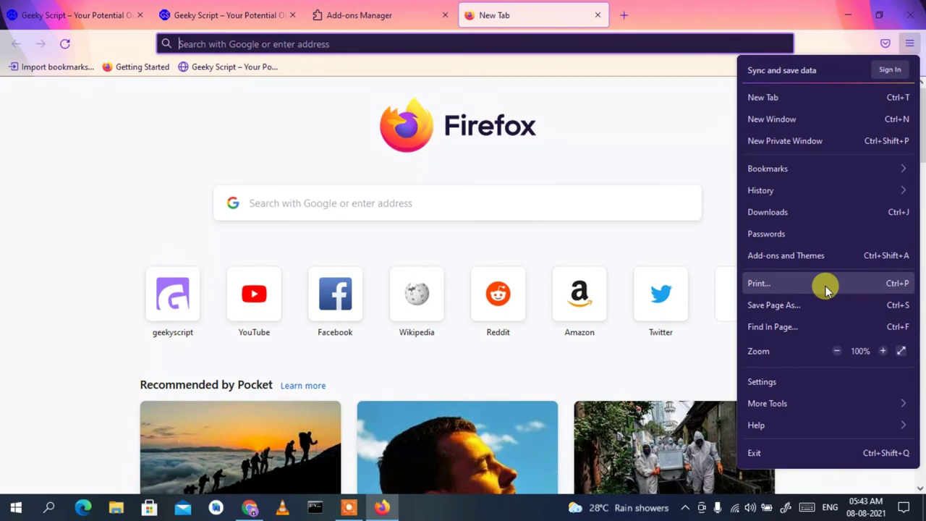
{"action": "left_click", "coordinate": [752, 291]}
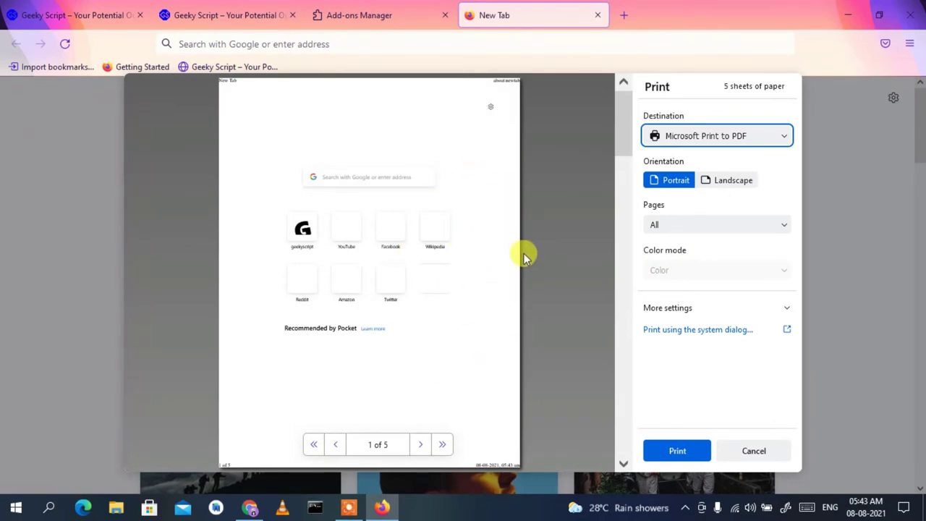
{"action": "left_click", "coordinate": [753, 451]}
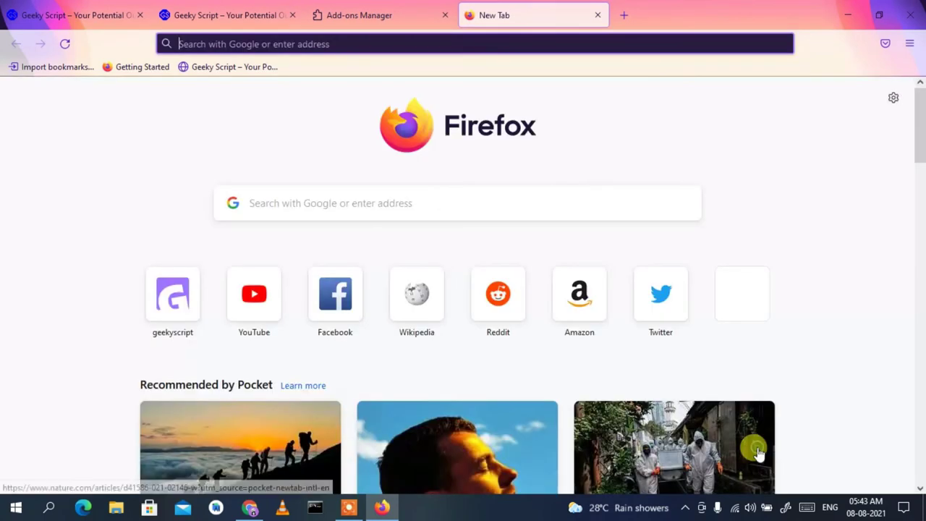
Open a New Private Window from the menu and put the cursor in its address bar
{"action": "left_click", "coordinate": [910, 45]}
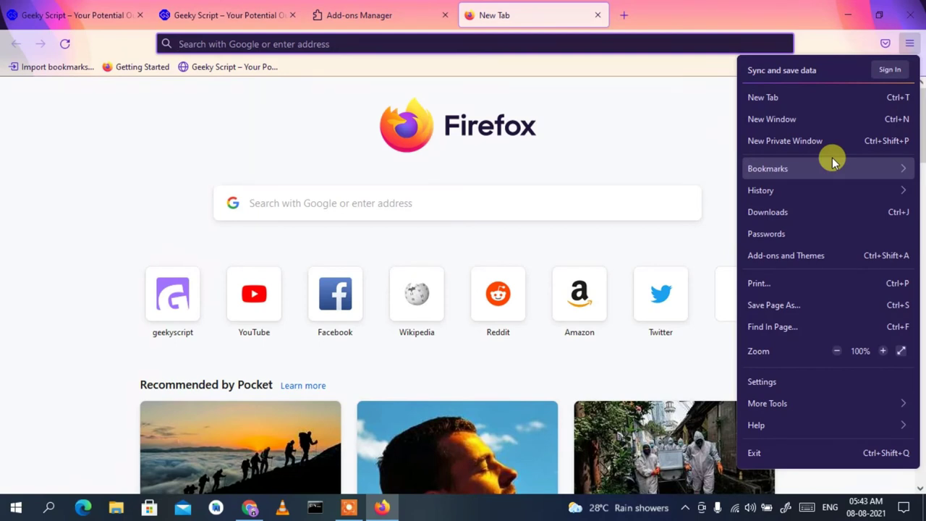
{"action": "left_click", "coordinate": [778, 148]}
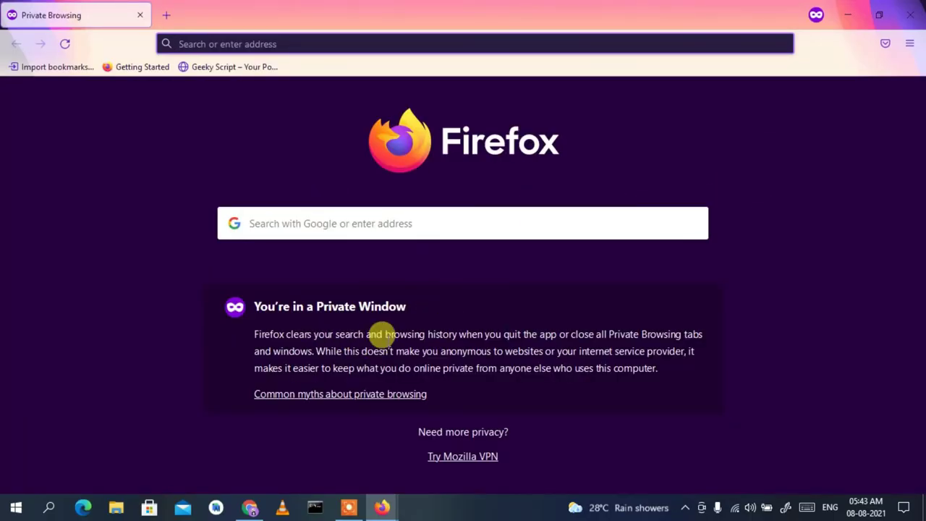
{"action": "left_click_drag", "start_coordinate": [253, 304], "coordinate": [471, 295]}
{"action": "left_click", "coordinate": [473, 293]}
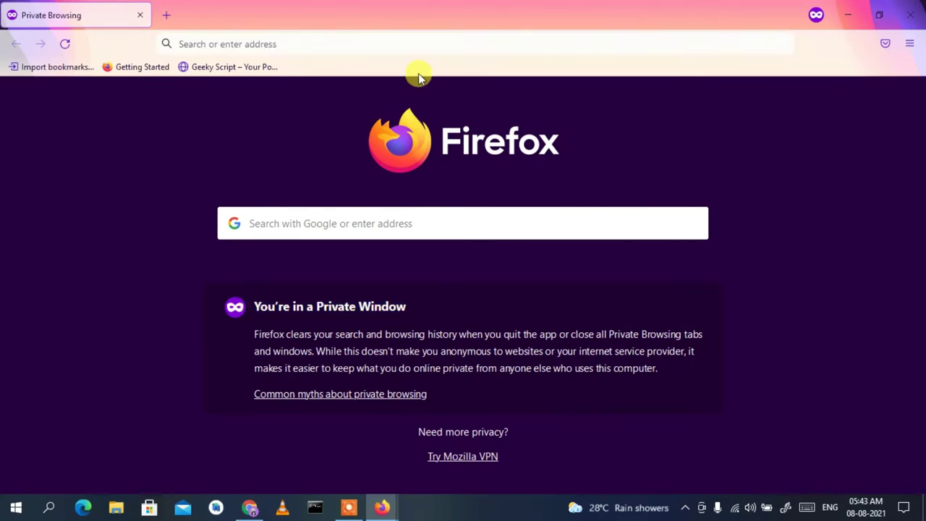
{"action": "left_click", "coordinate": [428, 43]}
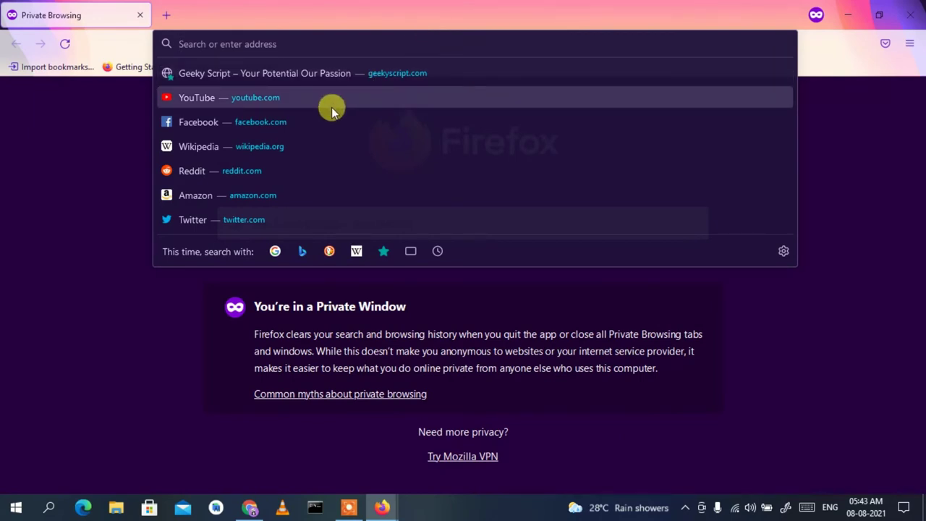
Search Google for 'olympic' in the private window and scroll through the results, led by Olympic Games Tokyo 2020
{"action": "type", "text": "olym"}
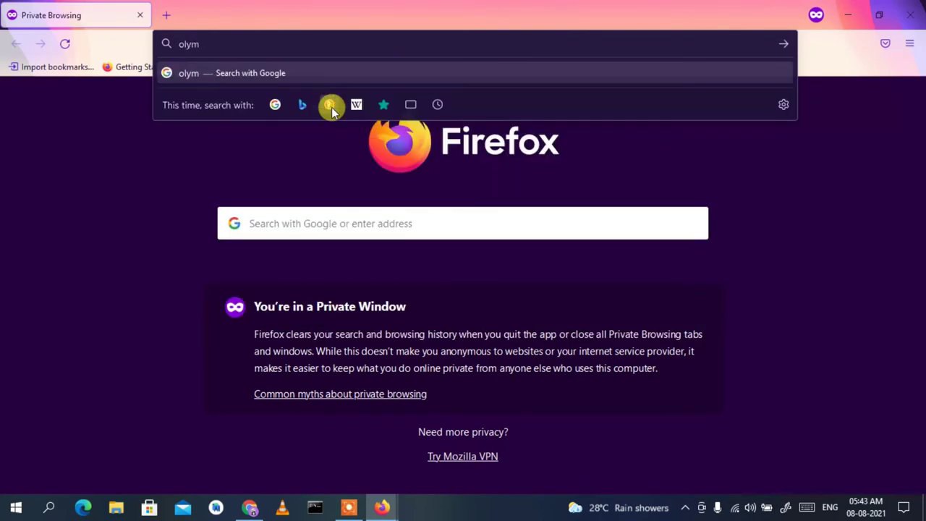
{"action": "type", "text": "pic"}
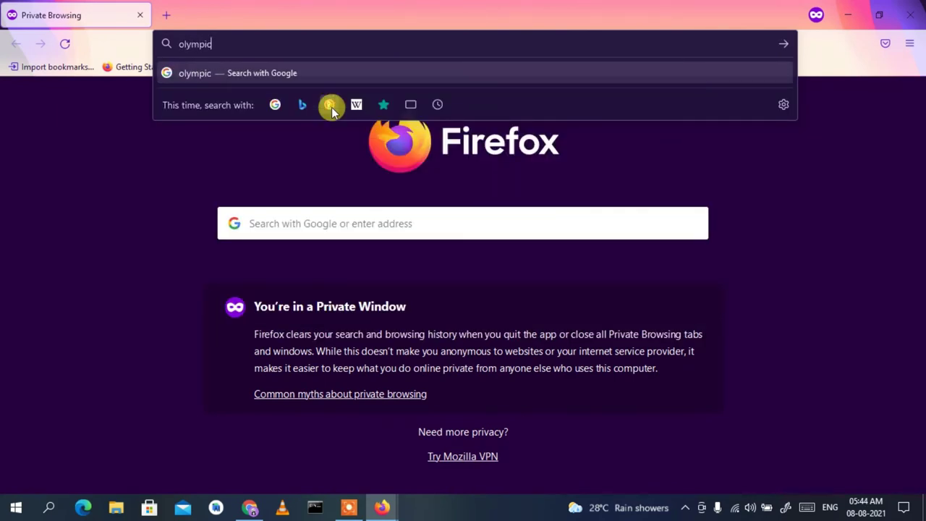
{"action": "key", "text": "Return"}
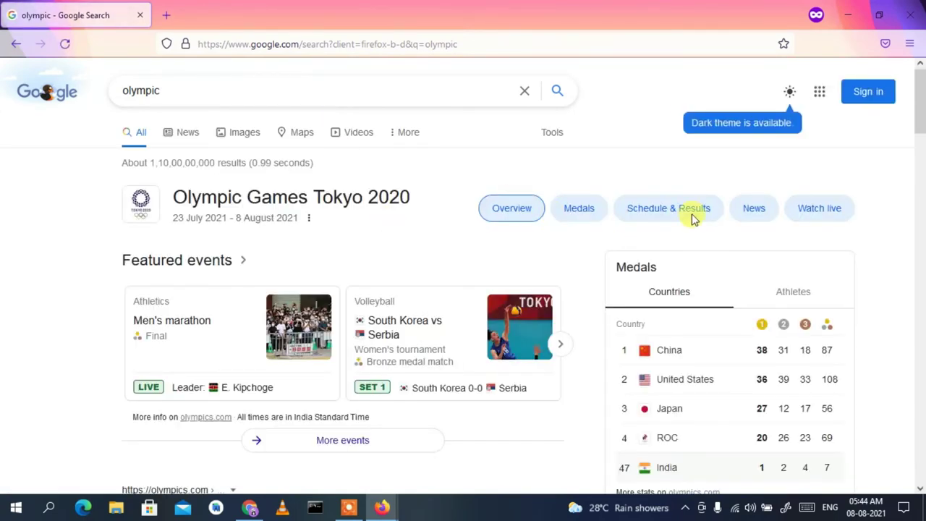
{"action": "scroll", "coordinate": [921, 155], "scroll_direction": "down", "scroll_amount": 3}
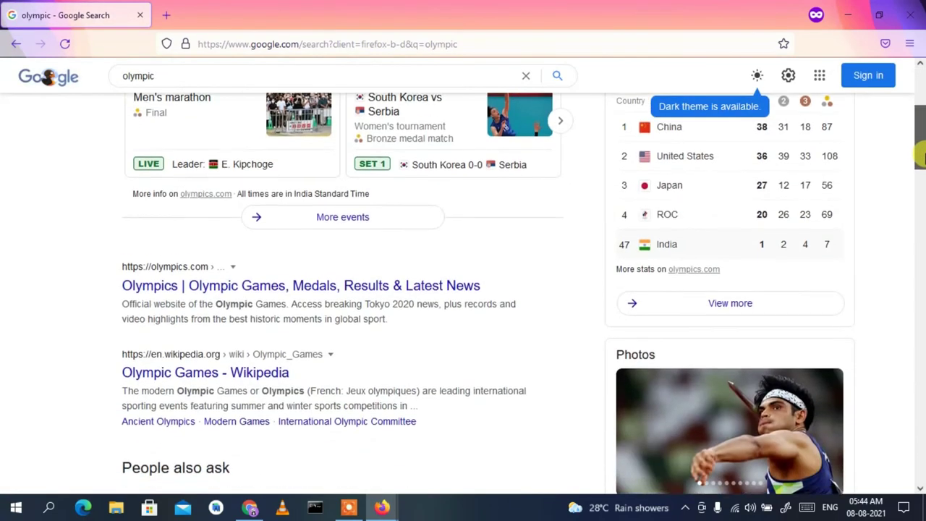
{"action": "left_click_drag", "start_coordinate": [921, 155], "coordinate": [921, 201]}
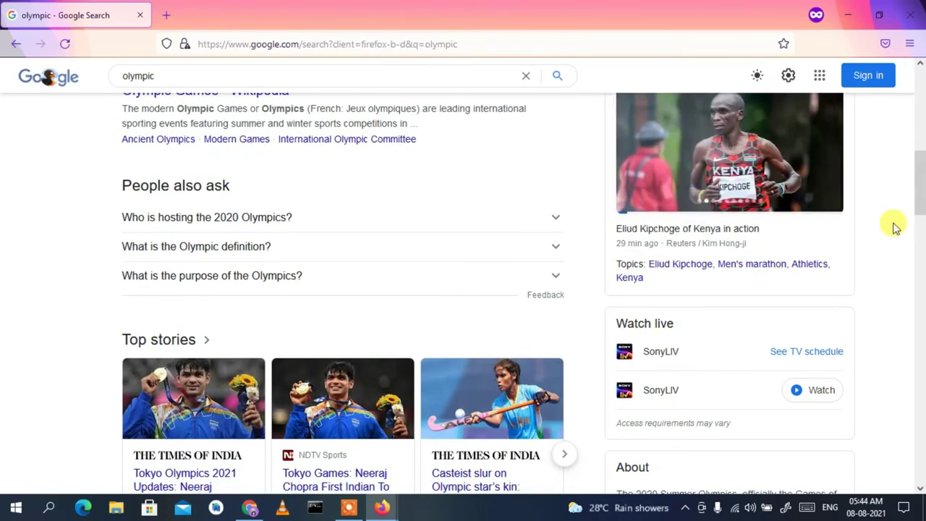
{"action": "left_click_drag", "start_coordinate": [917, 200], "coordinate": [917, 172]}
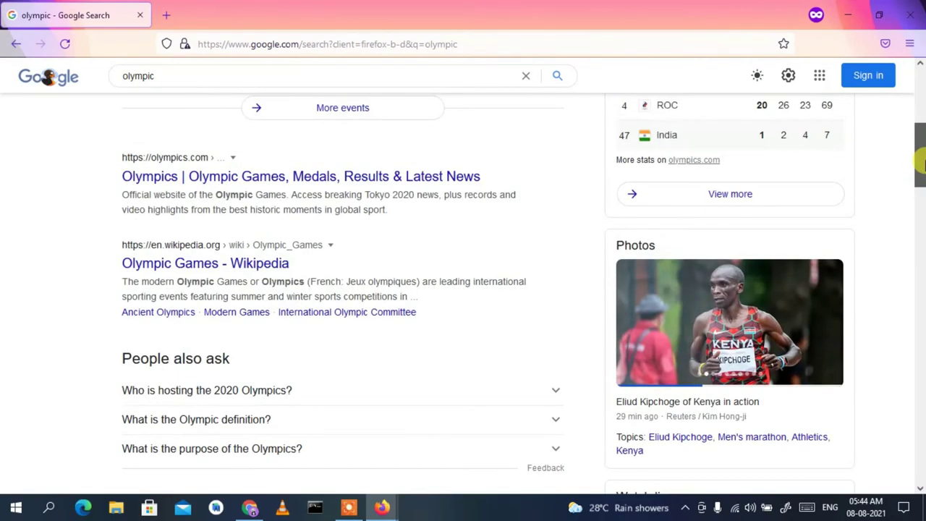
{"action": "left_click_drag", "start_coordinate": [922, 97], "coordinate": [920, 73]}
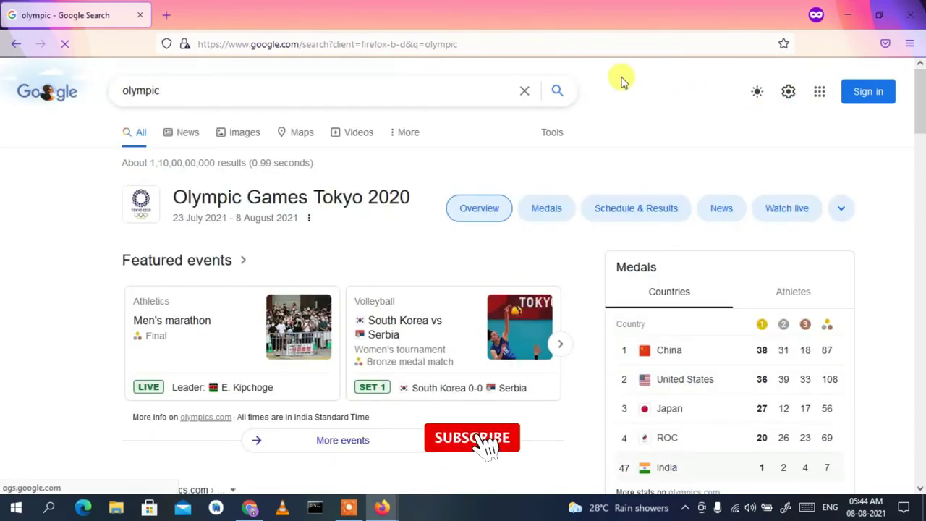
{"action": "left_click", "coordinate": [612, 46]}
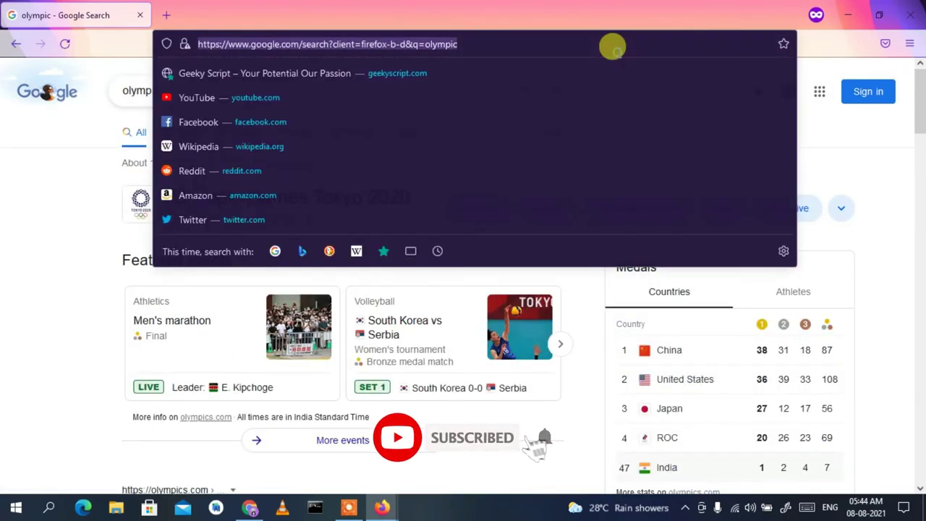
View Recent History (Geeky Script, Firefox Privacy Notice), then close the private window
{"action": "left_click", "coordinate": [909, 44]}
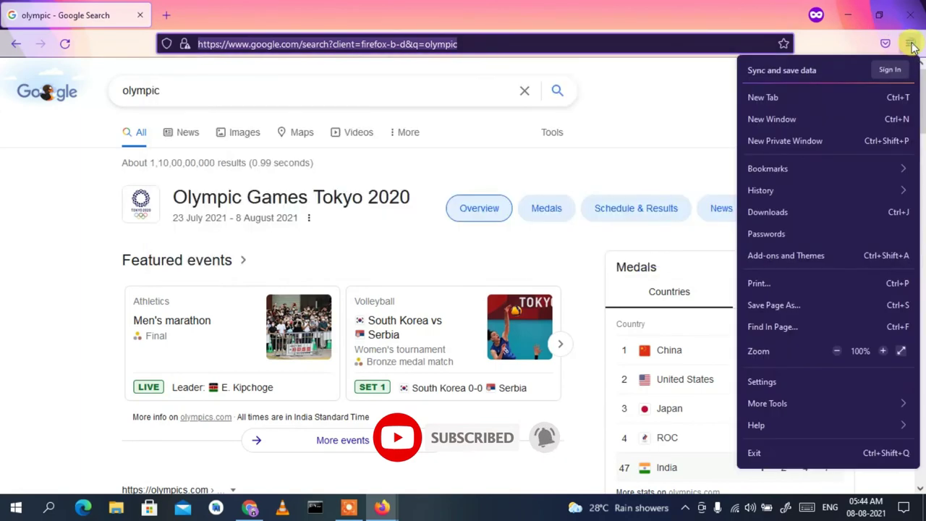
{"action": "left_click", "coordinate": [778, 191]}
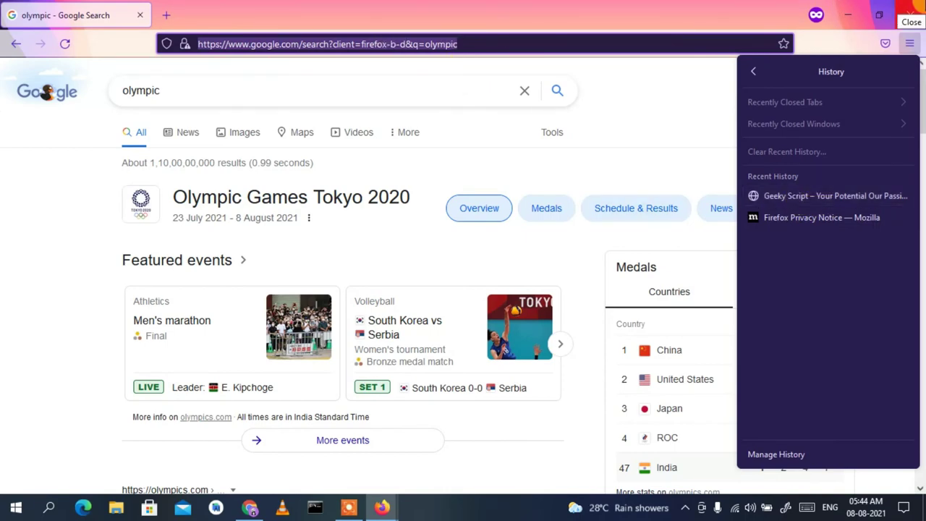
{"action": "left_click", "coordinate": [910, 14]}
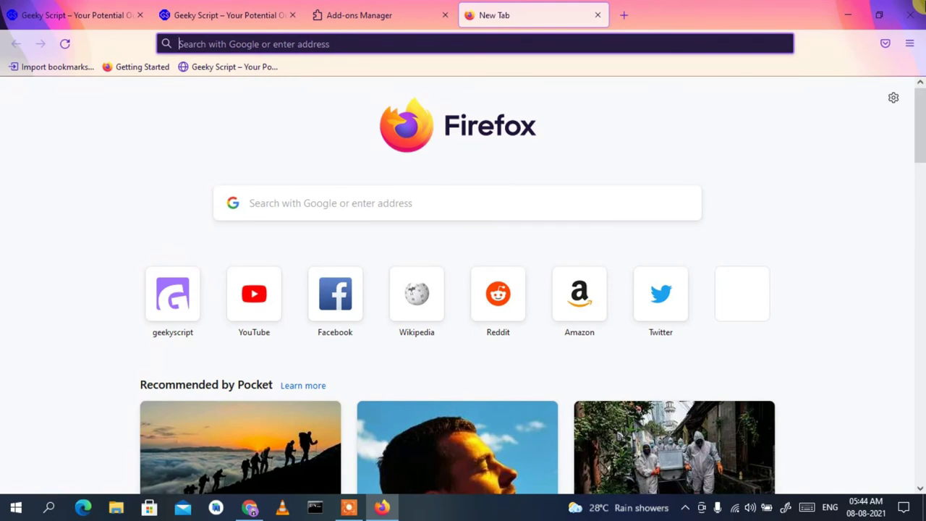
Open Firefox Settings at the Search page
{"action": "left_click", "coordinate": [827, 117]}
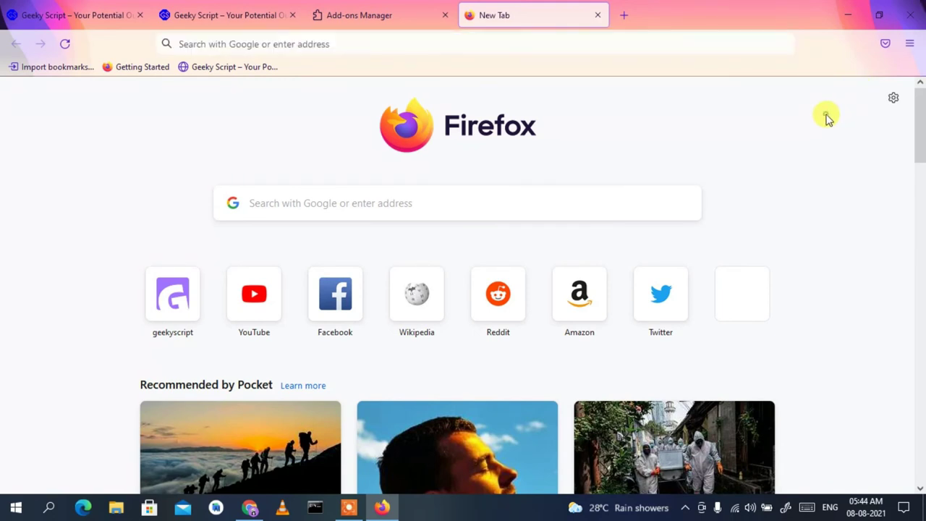
{"action": "left_click", "coordinate": [909, 44]}
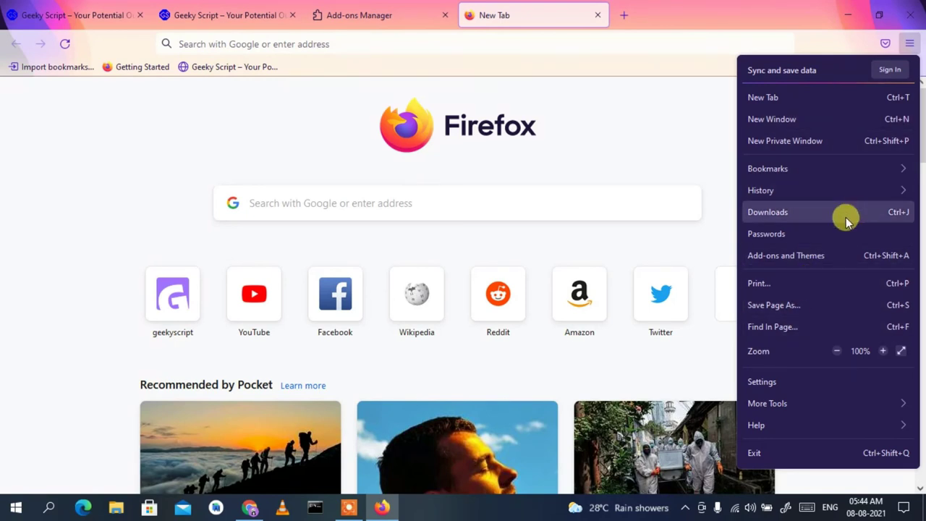
{"action": "left_click", "coordinate": [772, 375]}
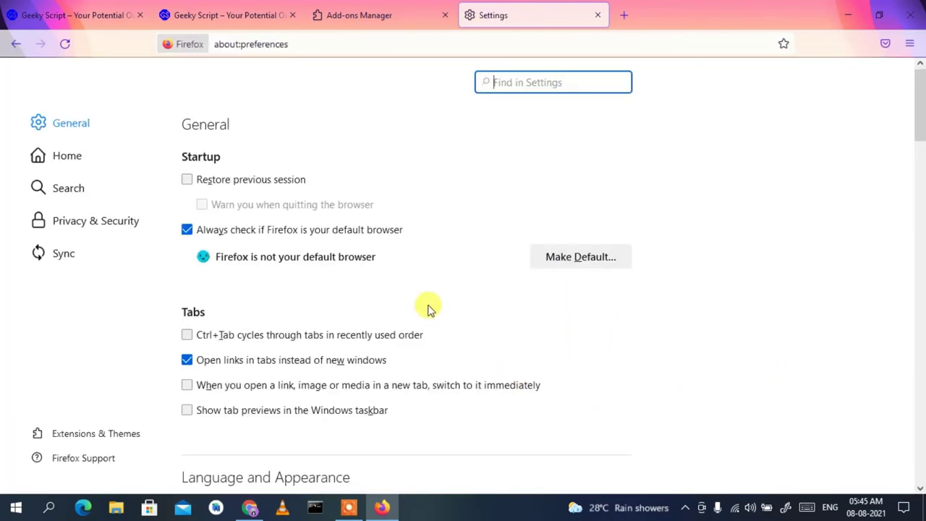
{"action": "left_click", "coordinate": [77, 200]}
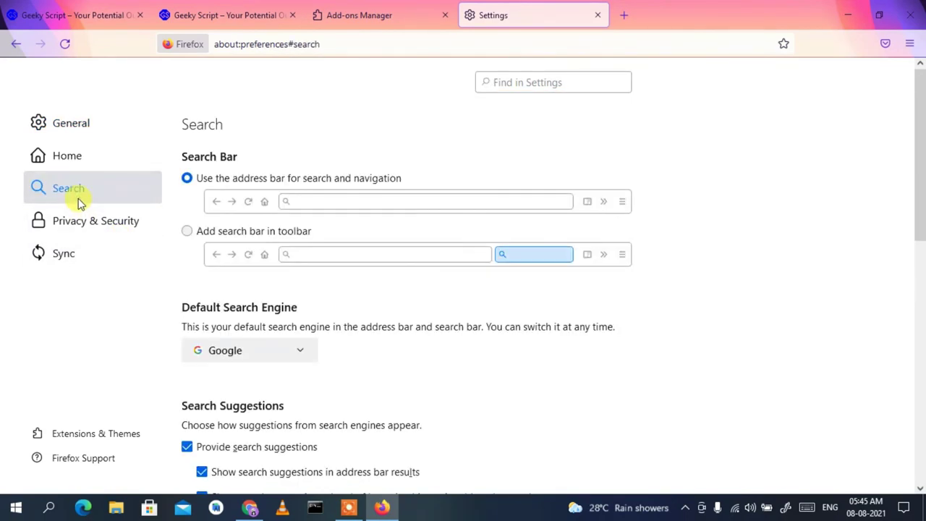
Keep Google as the default search engine and add a search bar to the toolbar
{"action": "left_click", "coordinate": [265, 352]}
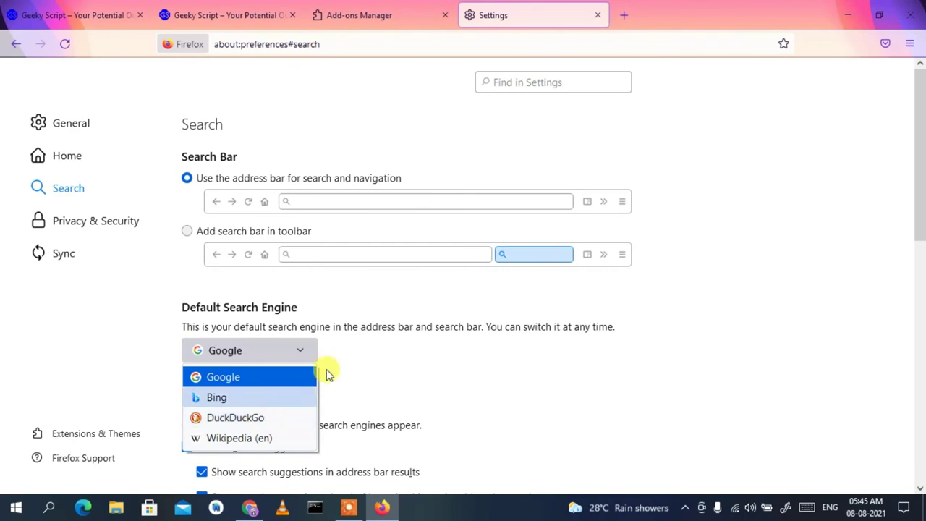
{"action": "left_click", "coordinate": [361, 357]}
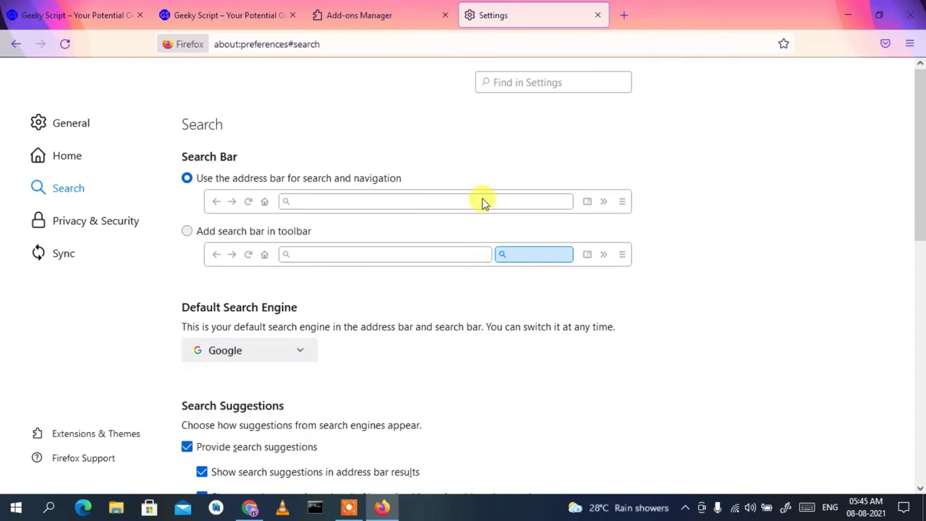
{"action": "left_click", "coordinate": [255, 233]}
Switch back to address-bar search, then view the Privacy & Security and Sync settings pages
{"action": "left_click", "coordinate": [303, 183]}
{"action": "left_click_drag", "start_coordinate": [922, 112], "coordinate": [921, 262]}
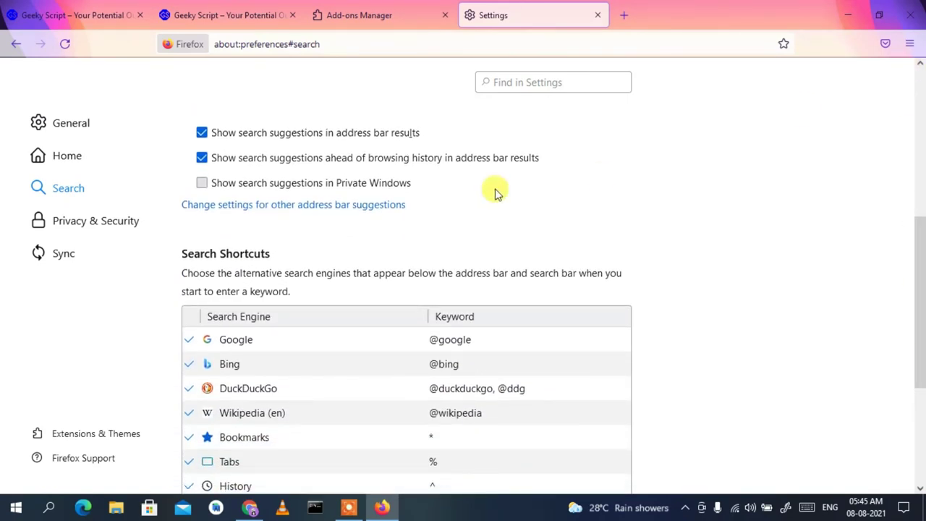
{"action": "left_click", "coordinate": [118, 220]}
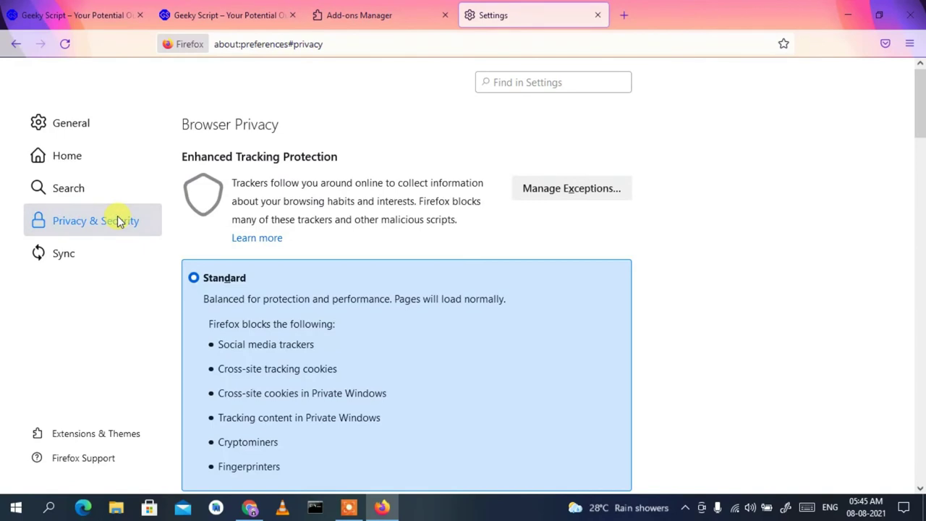
{"action": "left_click", "coordinate": [62, 255]}
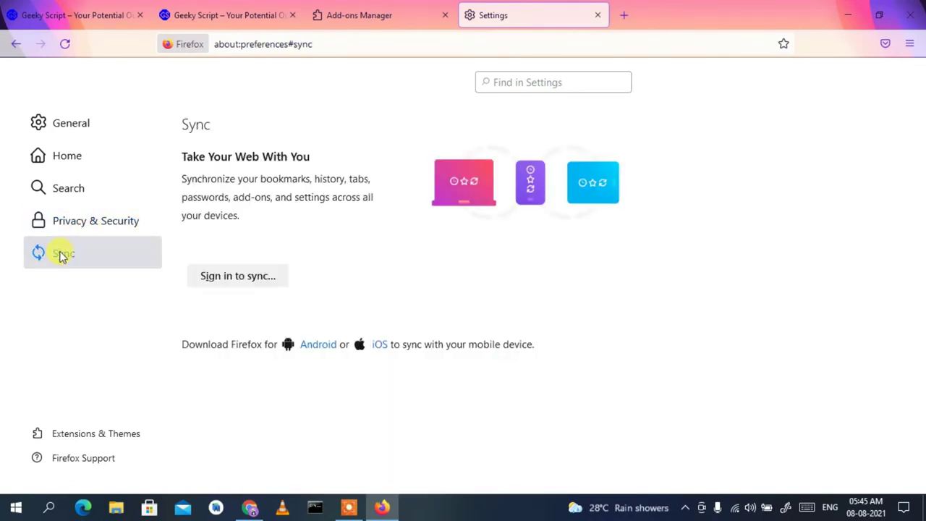